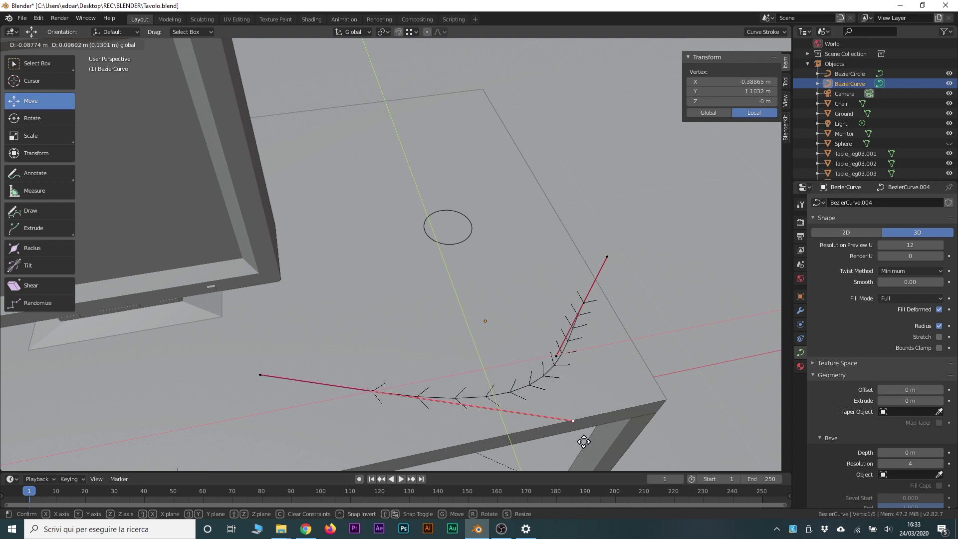
Step: Leave curve Edit Mode so the whole desk scene shows in Object Mode
key(Tab)
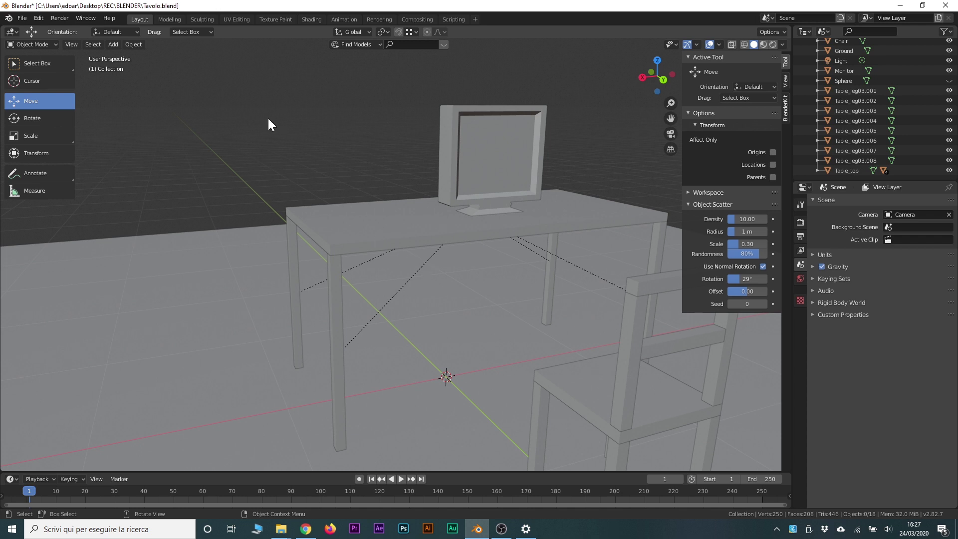
Step: Tilt the view down onto the table and add a Text object at the 3D cursor
scroll(309, 159, up, 3)
middle_drag(343, 175, 358, 259)
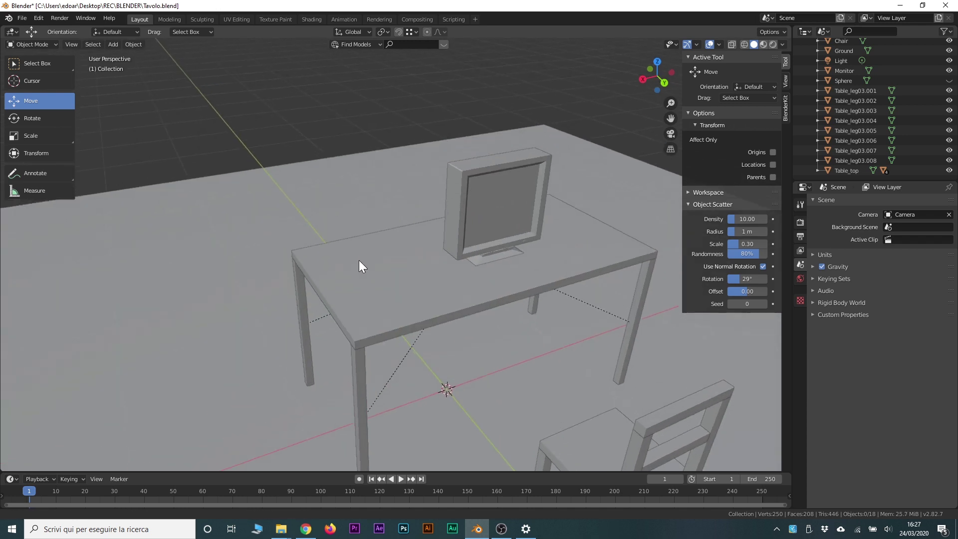
key(shift+a)
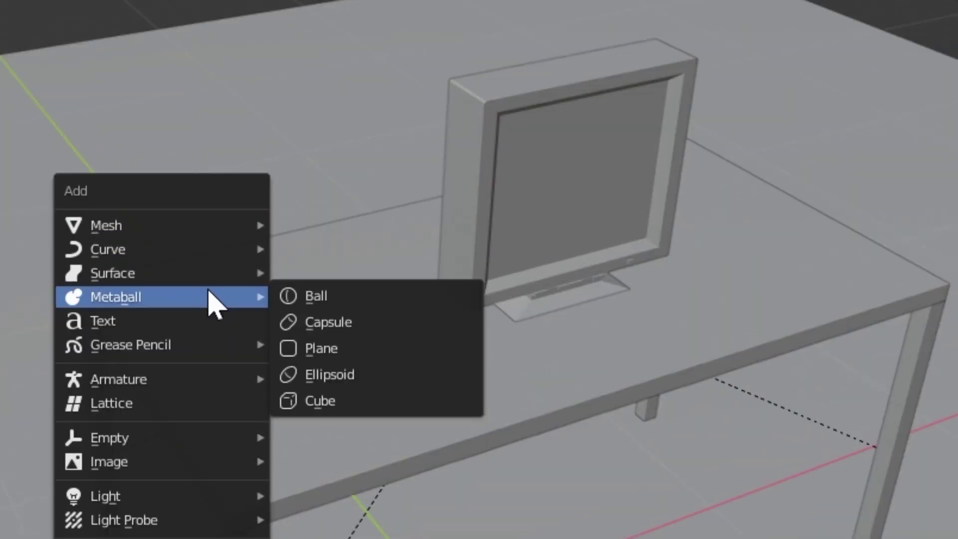
click(174, 329)
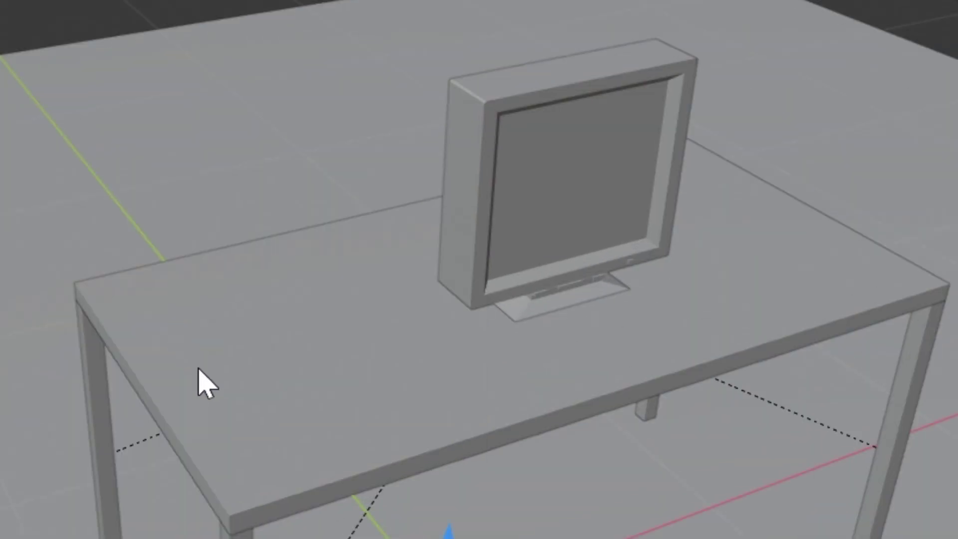
scroll(357, 372, up, 2)
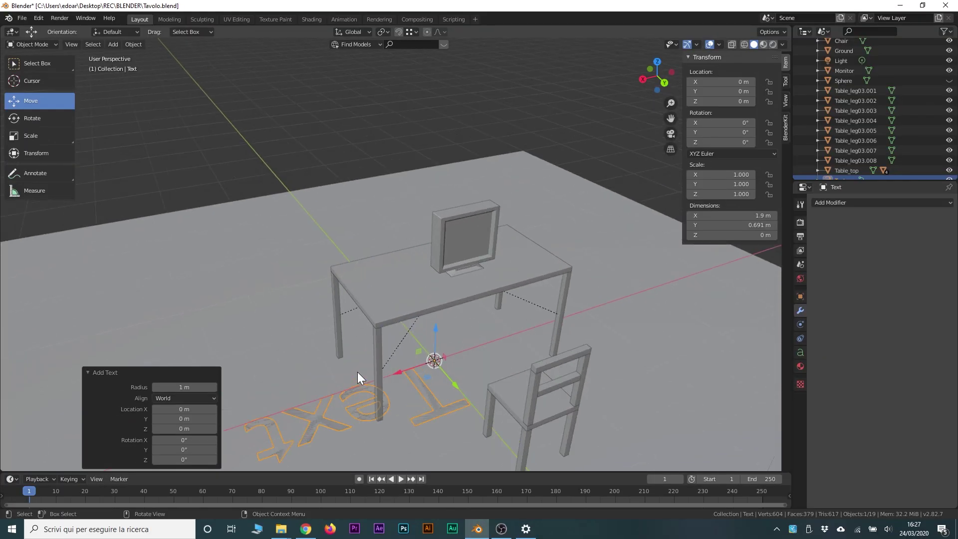
Step: Raise the text 1.37 m to desk height and rotate it 180° around Z
drag(435, 346, 418, 250)
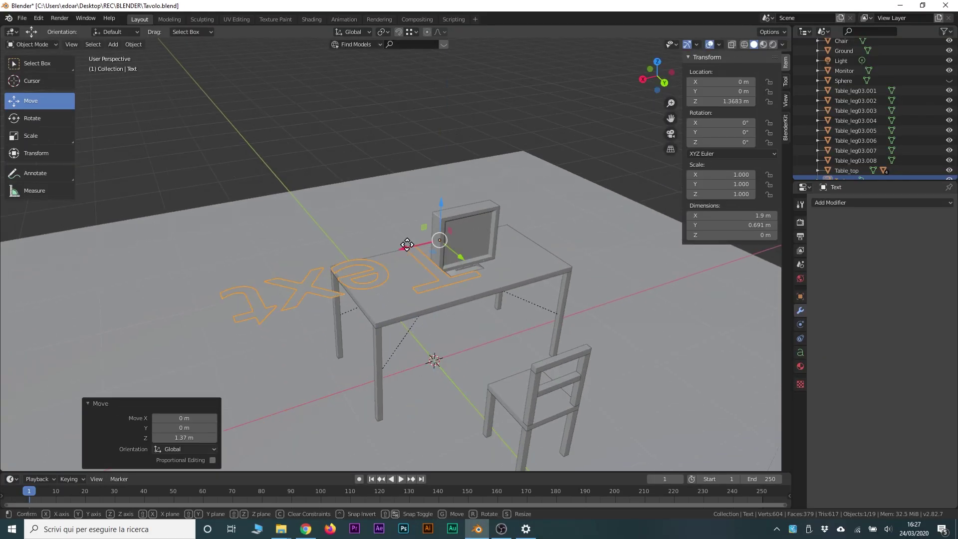
key(r)
key(z)
key(1)
key(8)
key(0)
key(Return)
Step: Move the text across the floor plane so it sits over the desk
key(g)
key(shift+z)
click(363, 265)
mouse_move(363, 264)
shift+middle_down()
mouse_move(298, 315)
mouse_move(406, 277)
shift+middle_up()
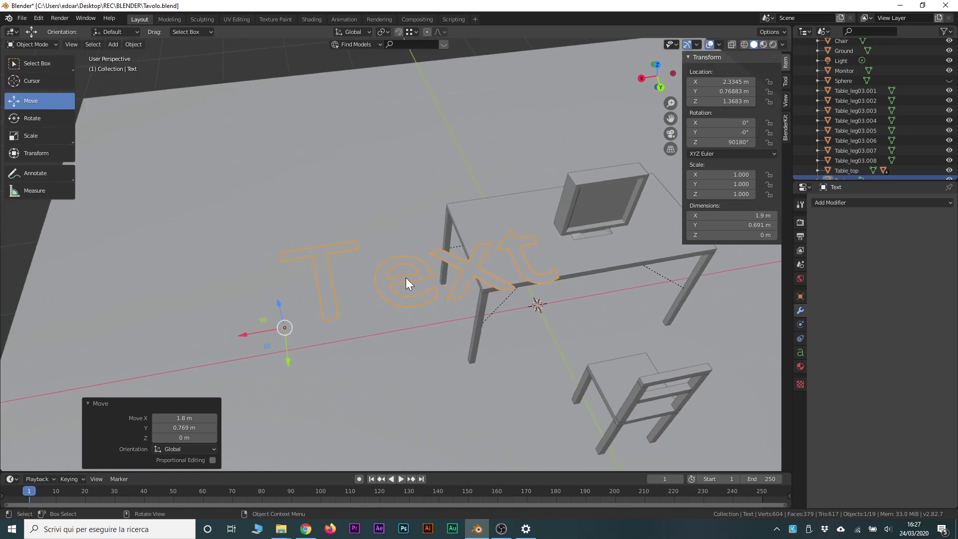
shift+middle_drag(411, 280, 416, 301)
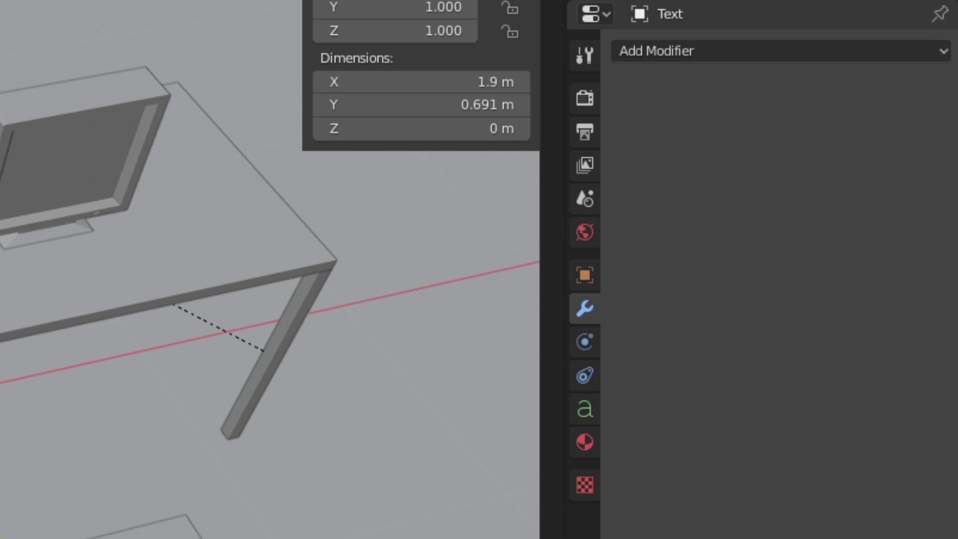
Step: Show the Text object's data settings and browse its geometry and paragraph options
click(586, 419)
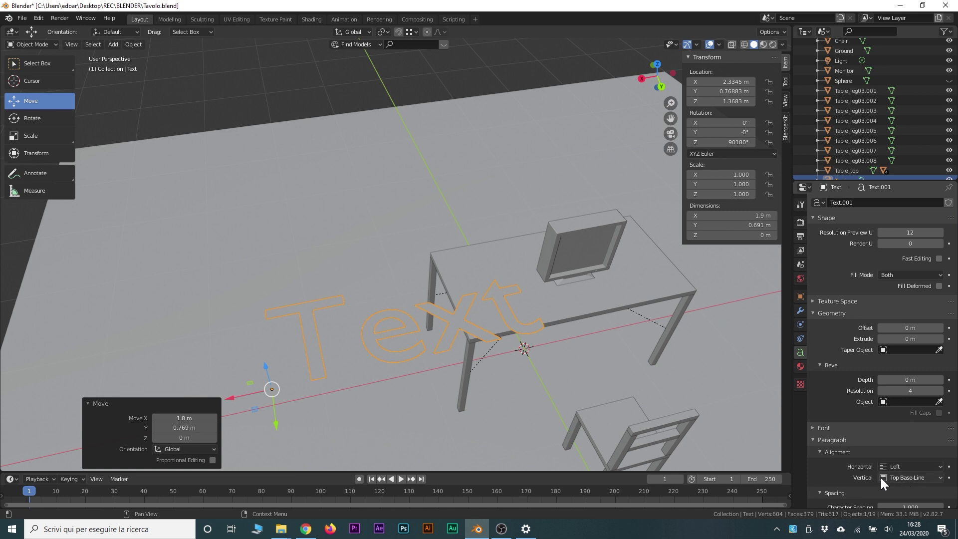
scroll(836, 445, down, 2)
scroll(834, 442, down, 2)
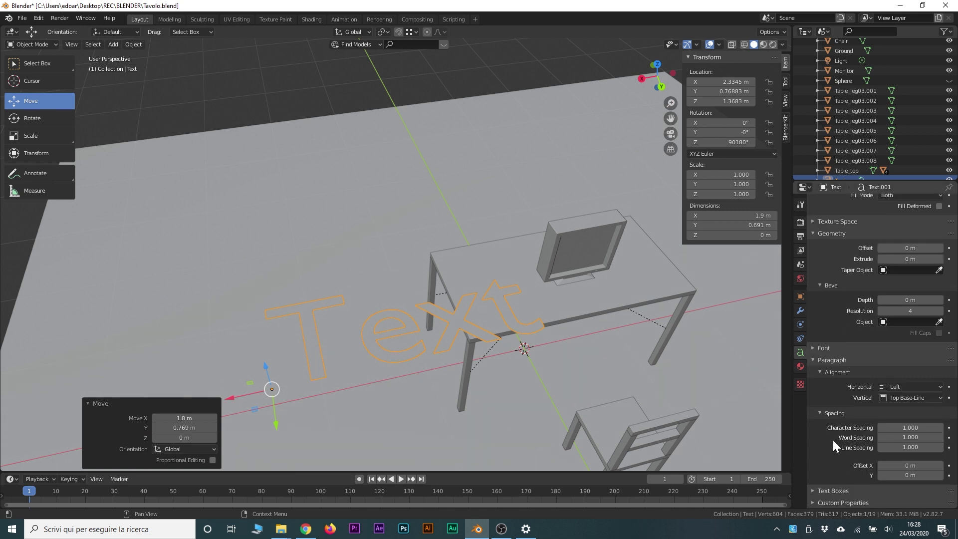
scroll(832, 440, up, 4)
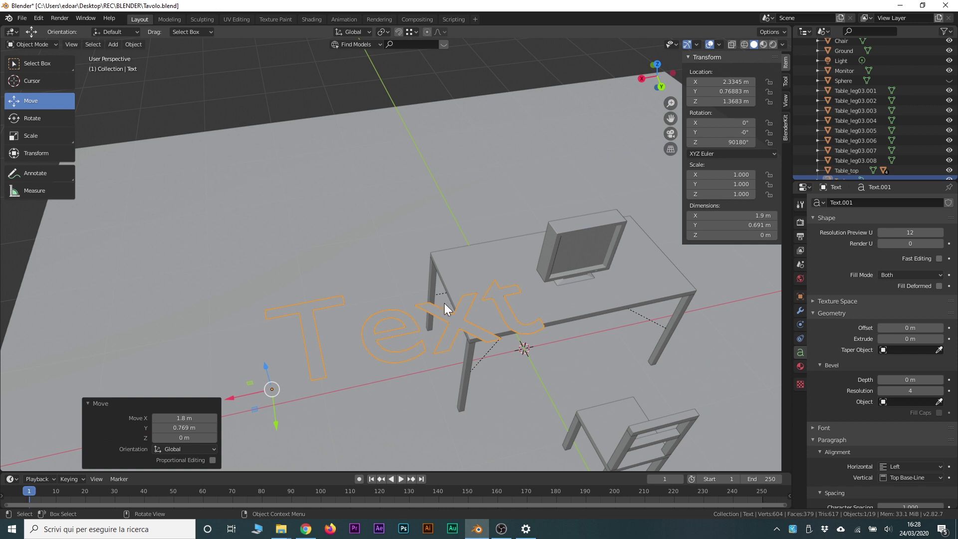
Step: Replace the word 'Text' with 'Blender' in the 3D text object
key(Tab)
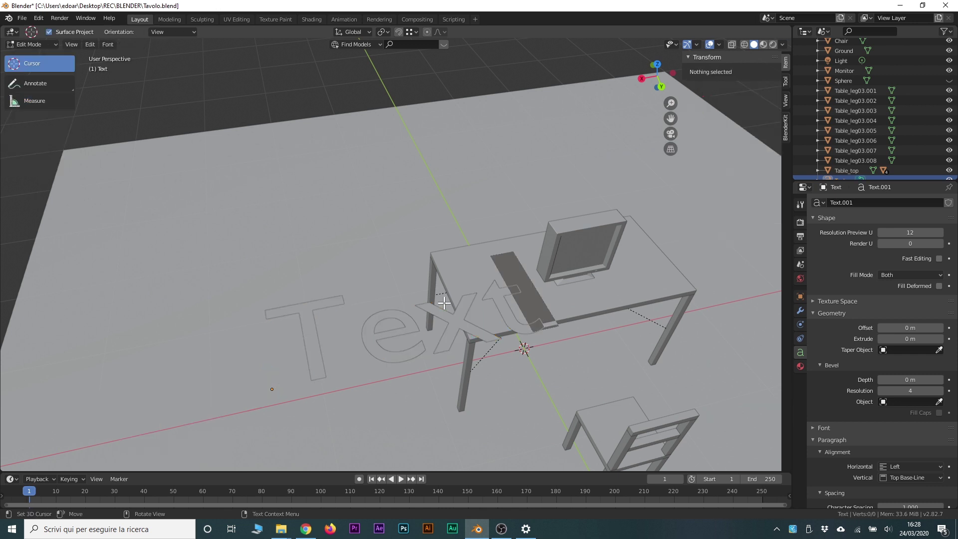
key(BackSpace)
key(BackSpace)
key(BackSpace)
key(BackSpace)
text(B)
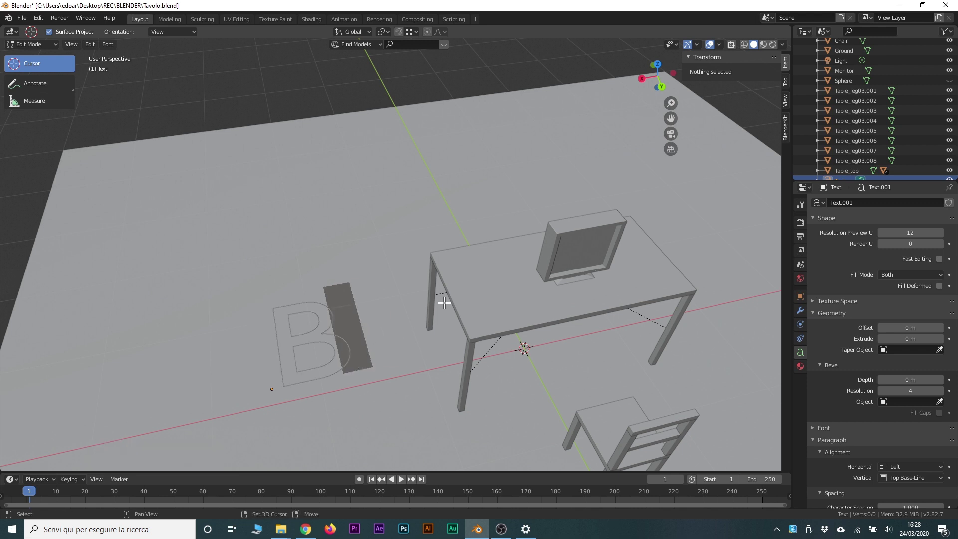
text(lender)
key(Tab)
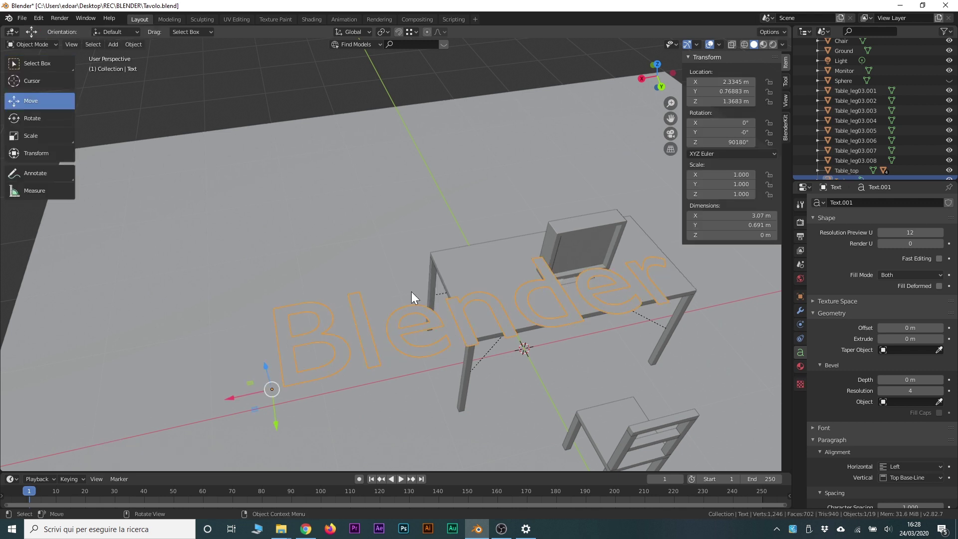
middle_drag(457, 330, 456, 329)
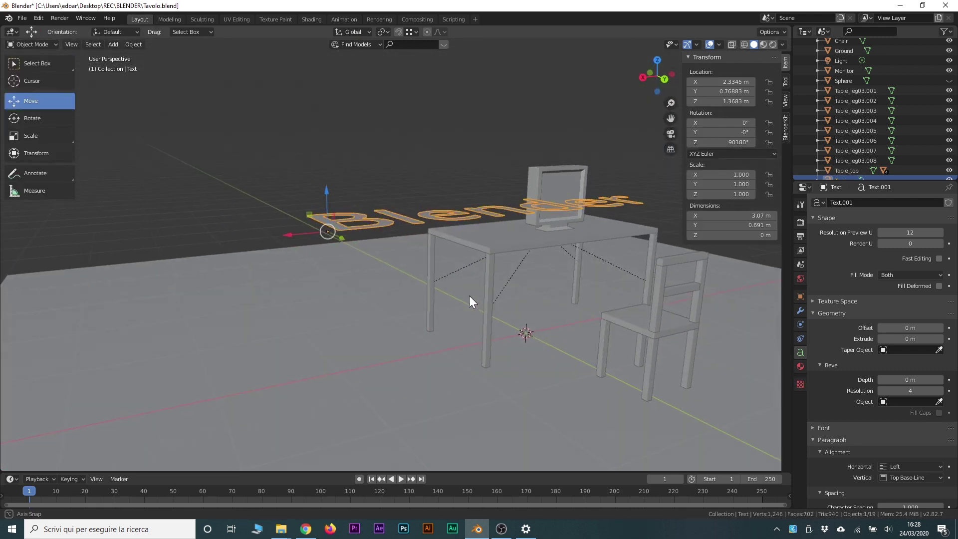
scroll(456, 328, up, 1)
scroll(457, 339, down, 1)
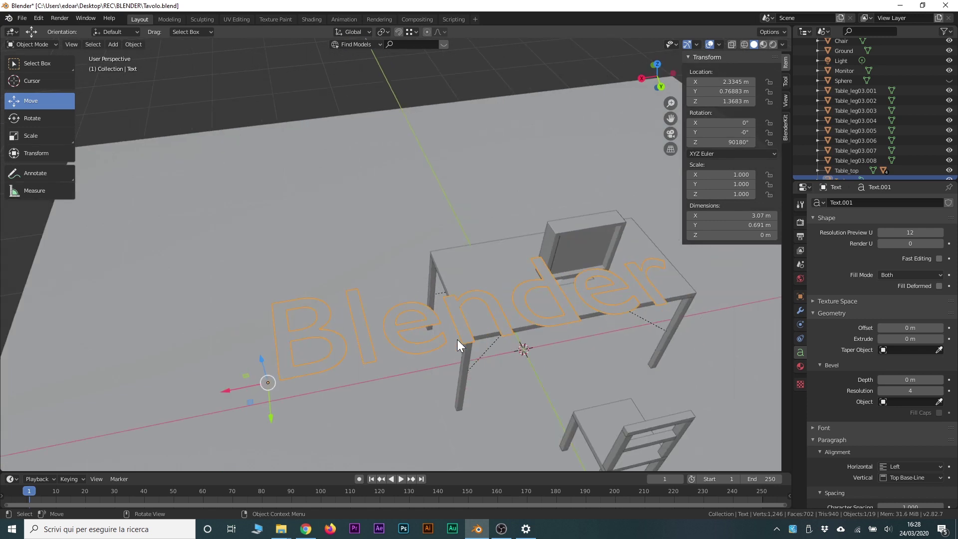
scroll(454, 340, up, 1)
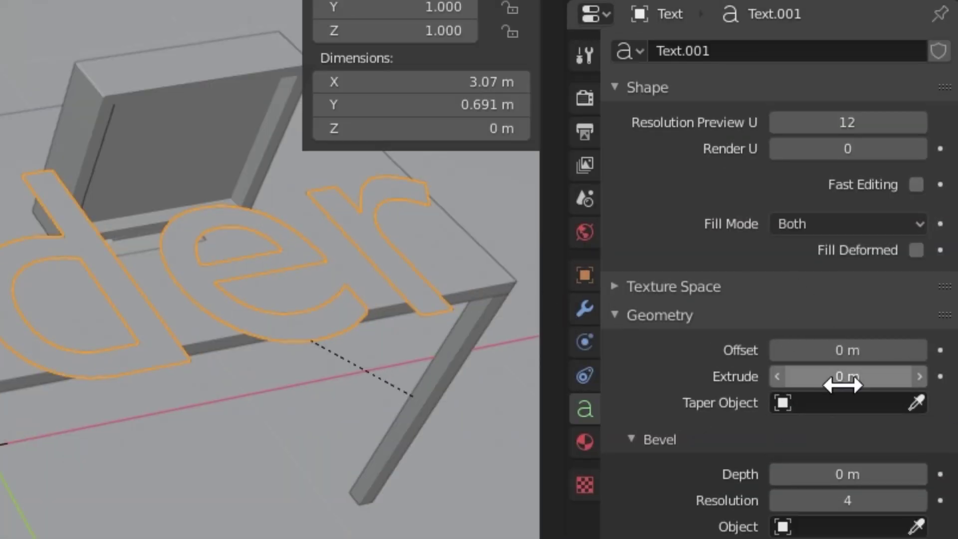
Step: Set the text's Extrude to 0.06 m and Bevel Depth to 0.02 m
drag(924, 378, 934, 378)
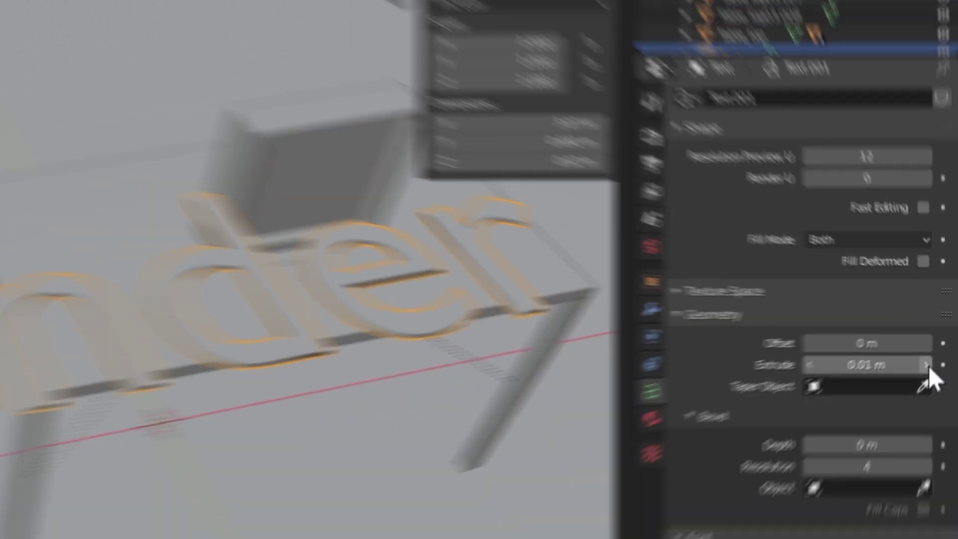
click(941, 339)
click(941, 338)
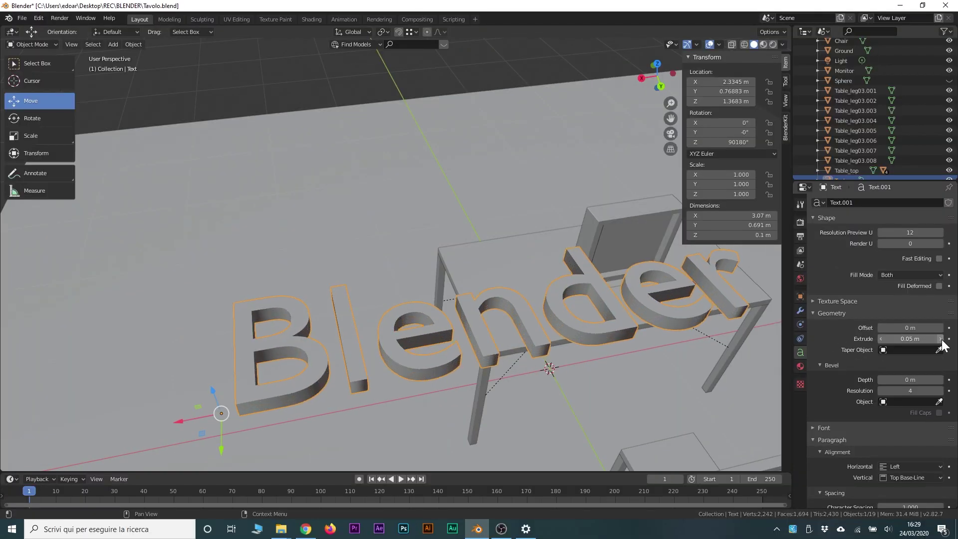
click(941, 339)
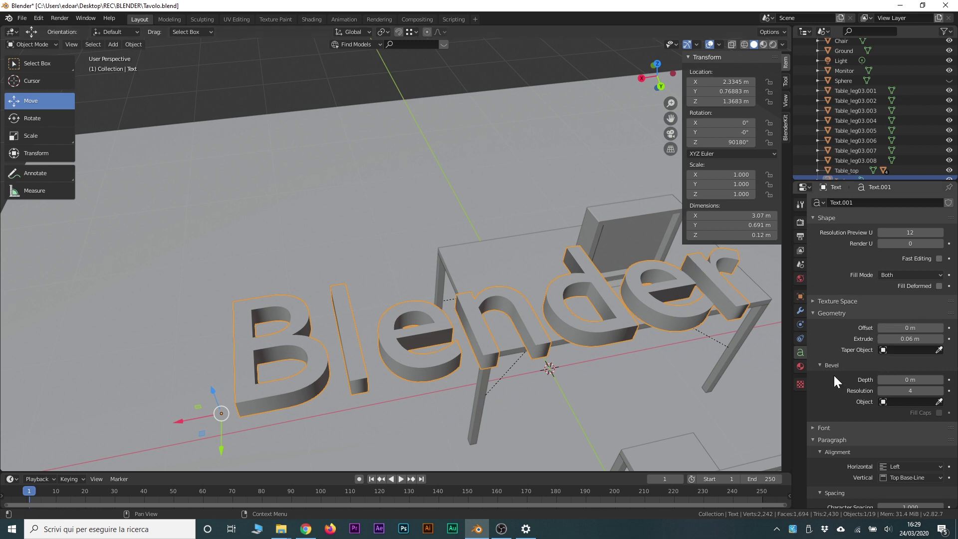
click(941, 380)
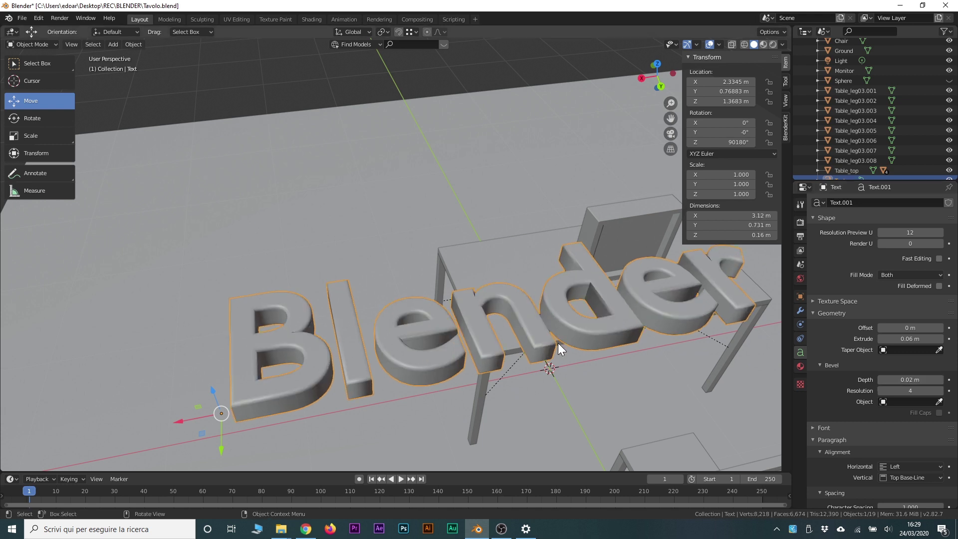
Step: Shift the Blender text 0.491 m along the X axis
mouse_move(393, 349)
middle_down()
mouse_move(394, 330)
mouse_move(388, 350)
middle_up()
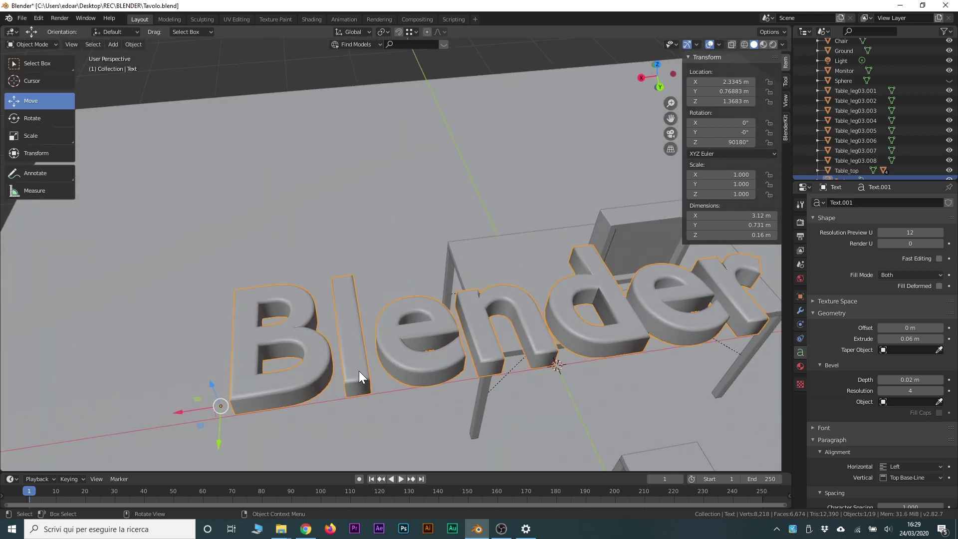
drag(179, 412, 73, 411)
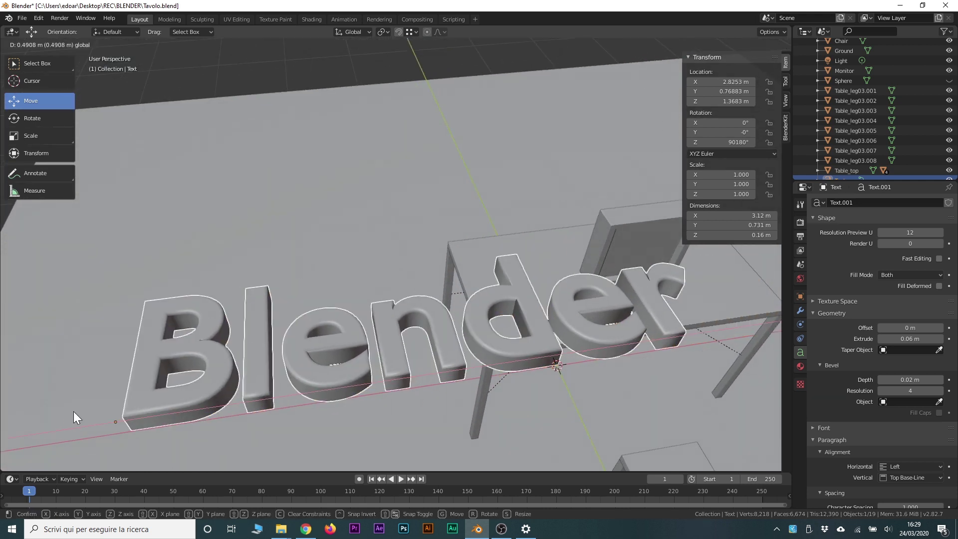
click(346, 380)
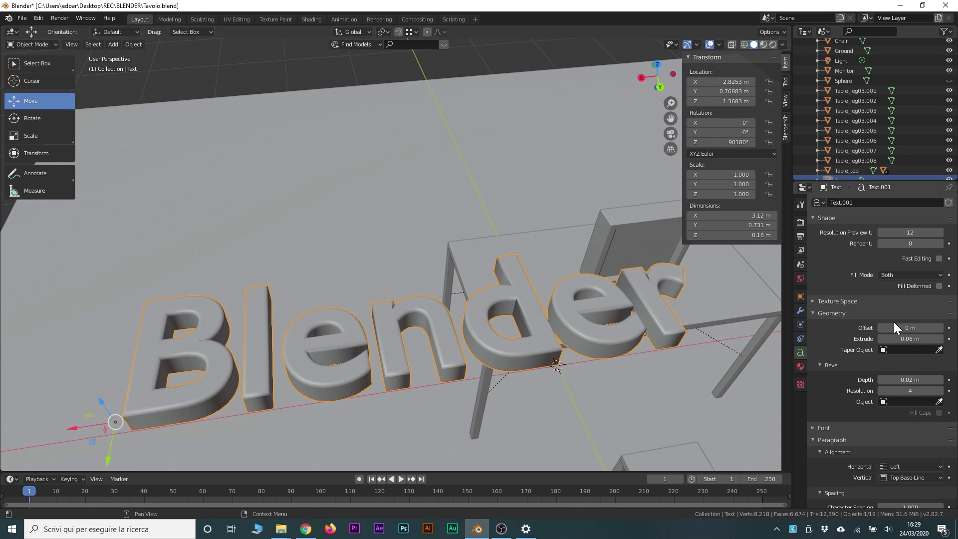
Step: Append '2.8' so the 3D text reads 'Blender 2.8'
key(Tab)
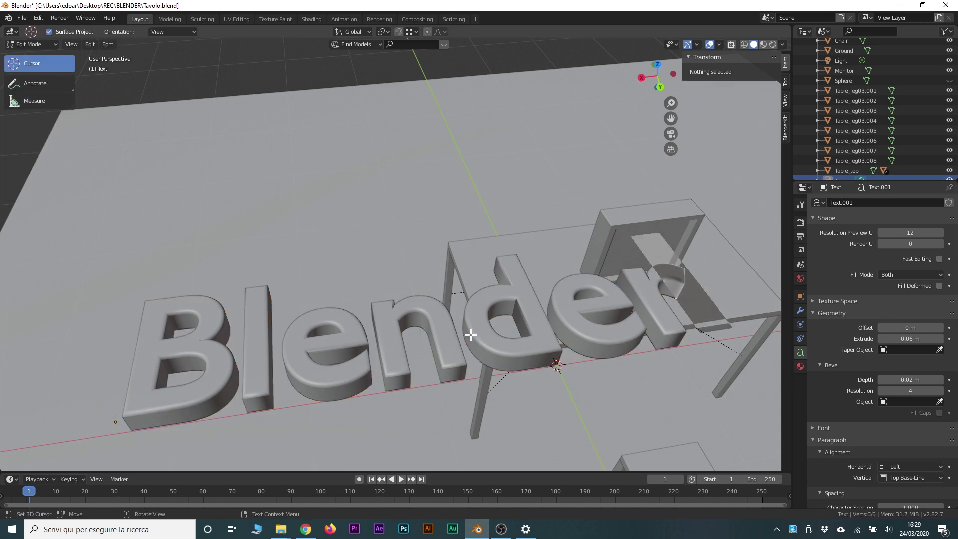
text(2)
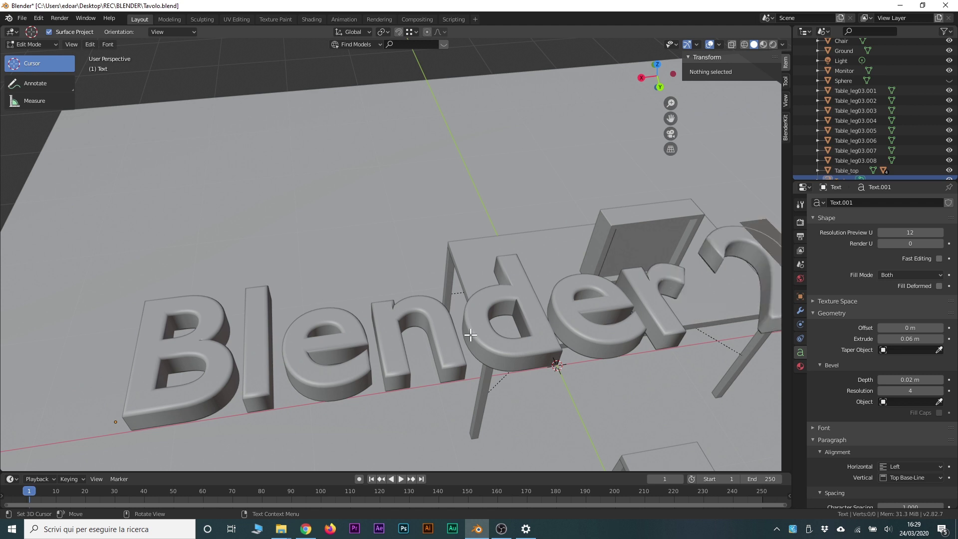
text(.8)
key(Tab)
Step: Raise the text's Bevel Resolution to 5 for smoother edges
scroll(470, 335, down, 1)
scroll(471, 335, down, 1)
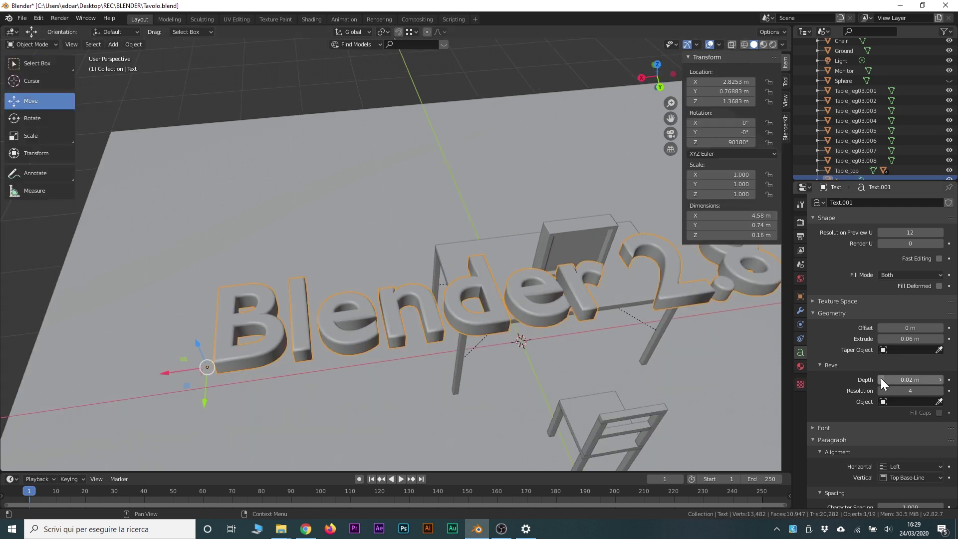
click(939, 390)
middle_drag(488, 284, 437, 301)
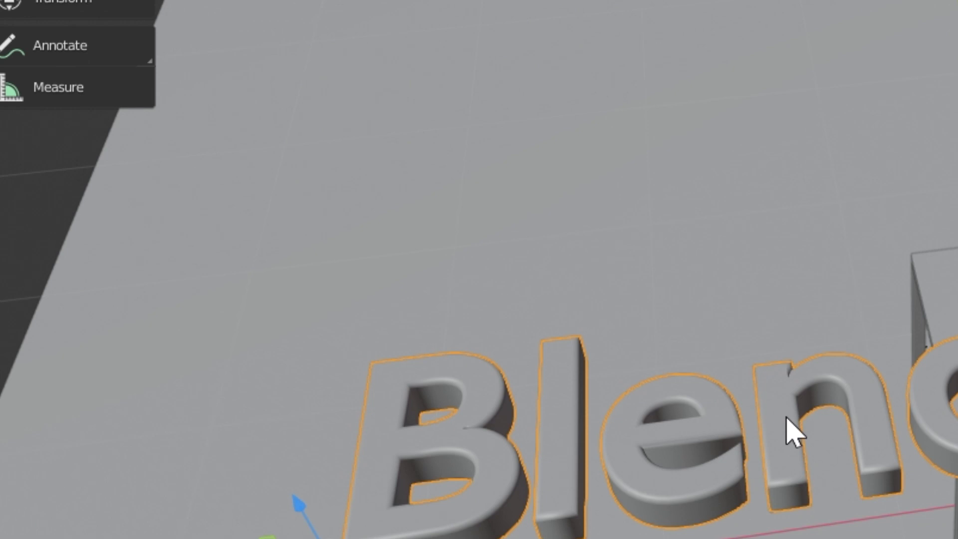
Step: Convert the text to a mesh, inspect it in Edit Mode, then undo back to text
right_click(341, 328)
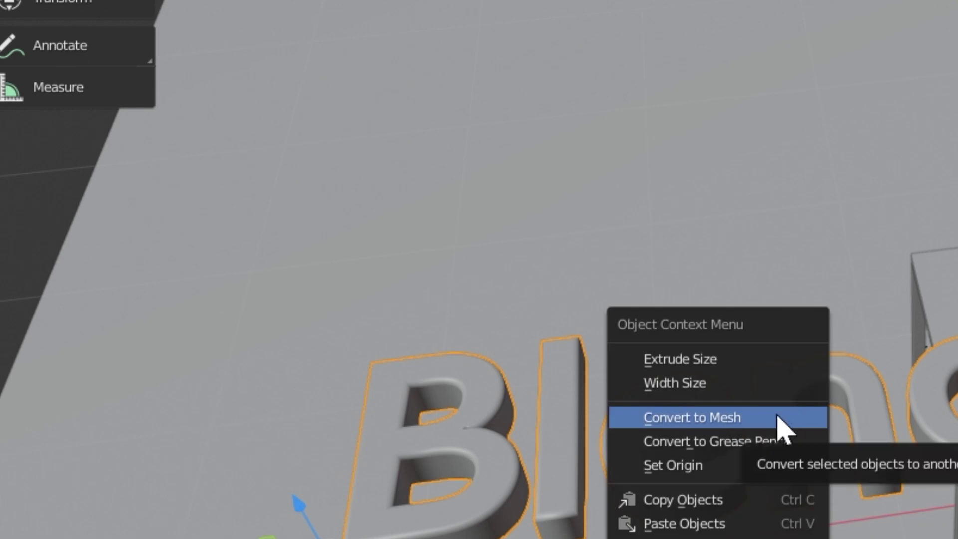
click(777, 417)
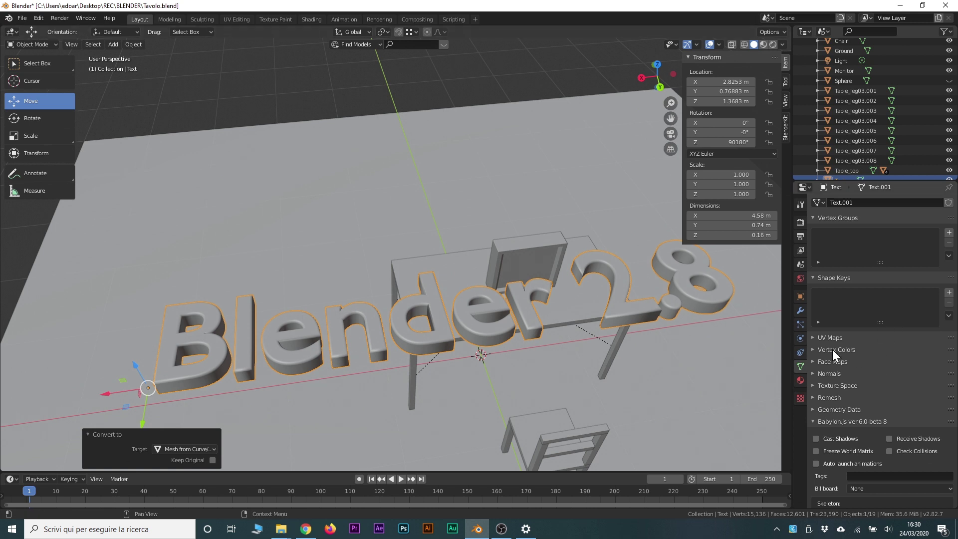
key(Tab)
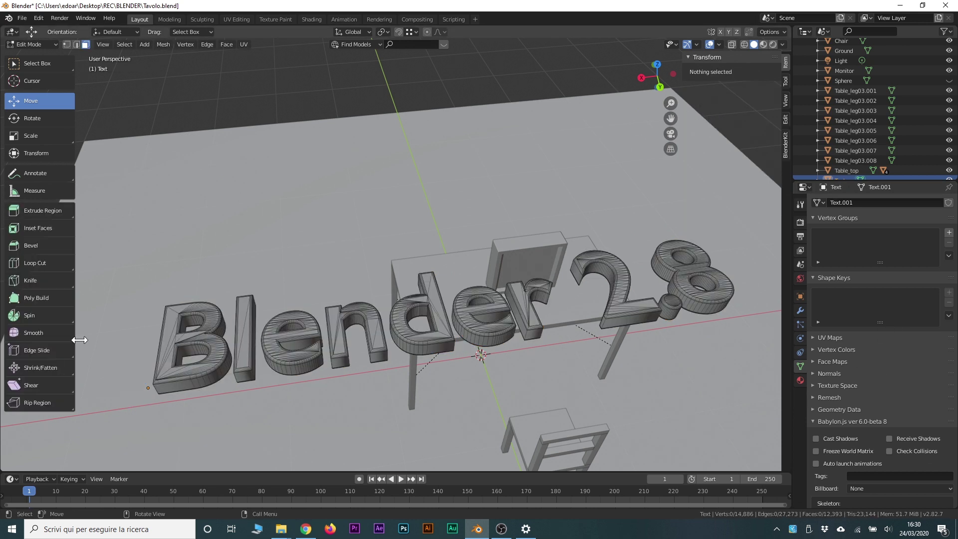
mouse_move(343, 321)
middle_down()
mouse_move(455, 260)
mouse_move(348, 325)
middle_up()
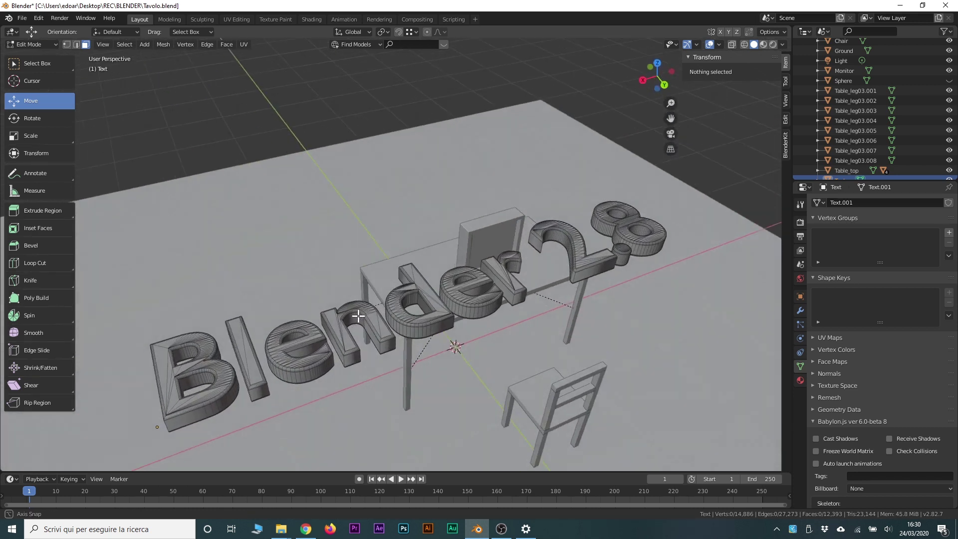
key(Tab)
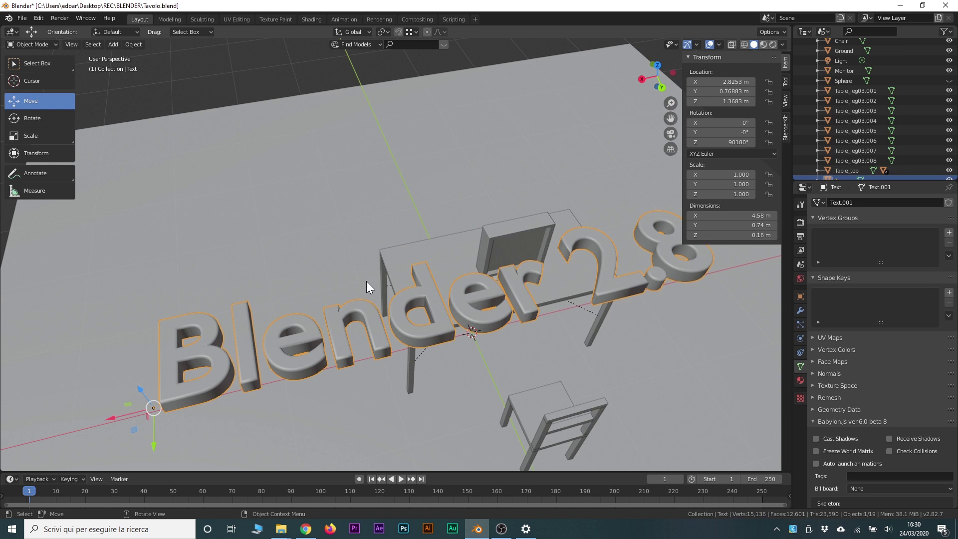
key(Tab)
key(Tab)
key(ctrl+z)
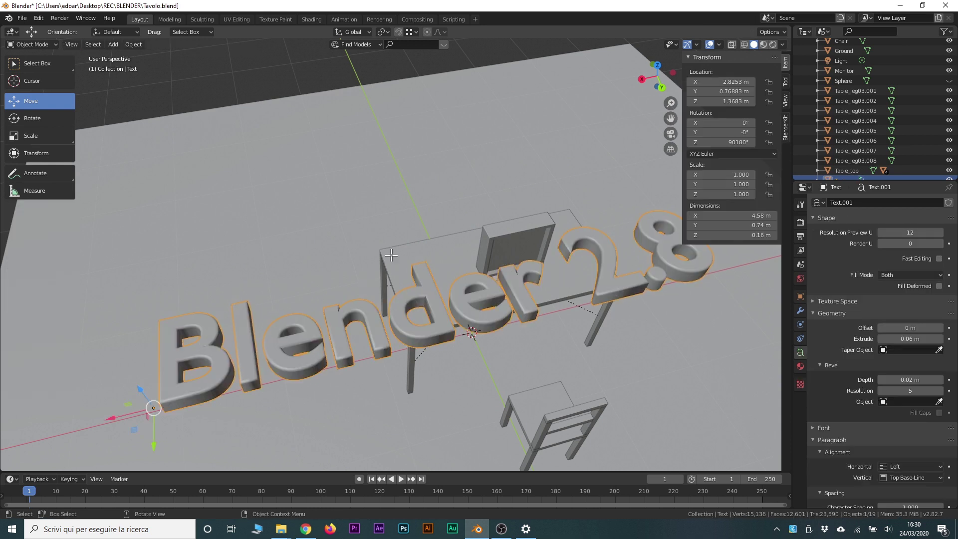
Step: Scale the text down to a third and snap it onto the table
mouse_move(427, 305)
middle_down()
mouse_move(444, 284)
mouse_move(434, 96)
middle_up()
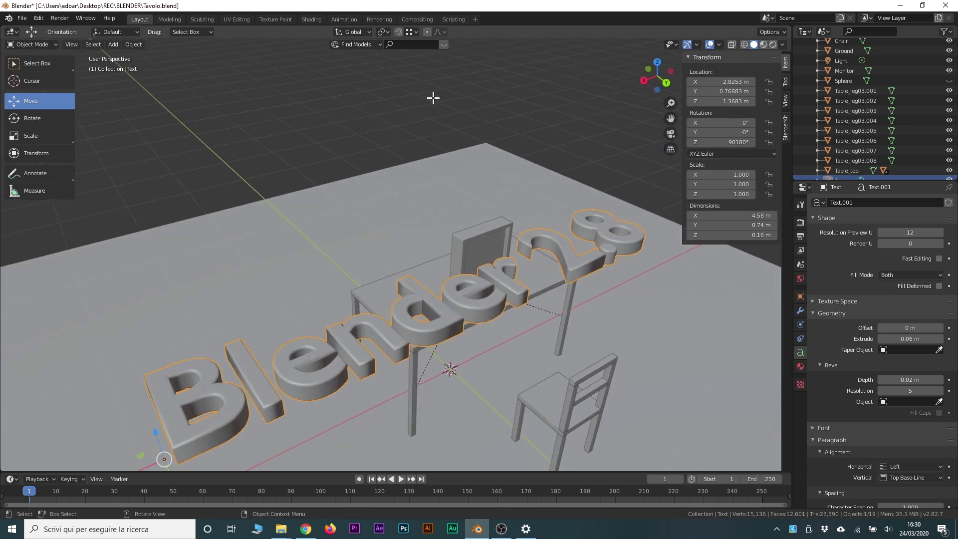
key(s)
key(Return)
key(g)
click(416, 346)
mouse_move(415, 346)
middle_down()
mouse_move(318, 326)
mouse_move(444, 249)
middle_up()
Step: Shrink the text further to 0.174 and set its height just above the desk
key(s)
scroll(454, 360, up, 4)
key(g)
key(z)
click(268, 312)
scroll(268, 312, down, 4)
click(437, 191)
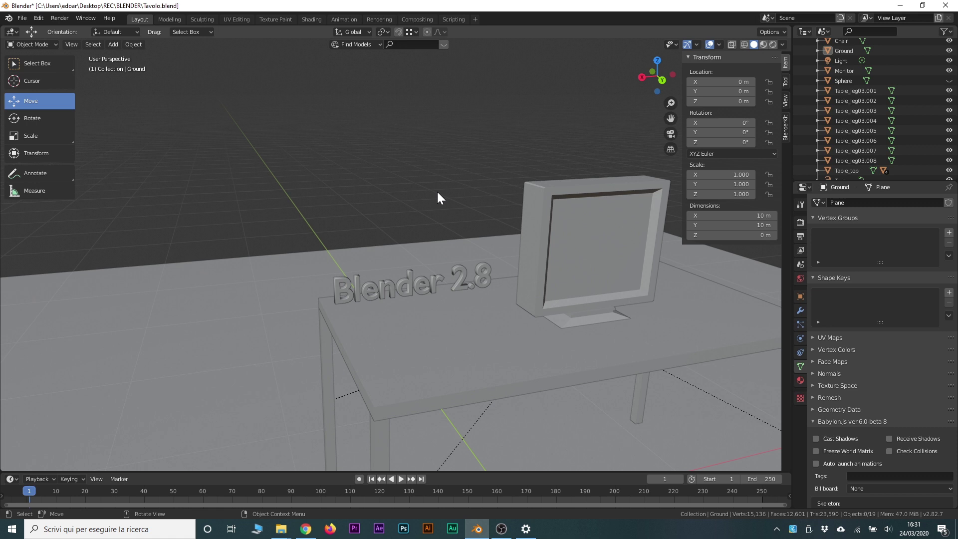
key(shift+a)
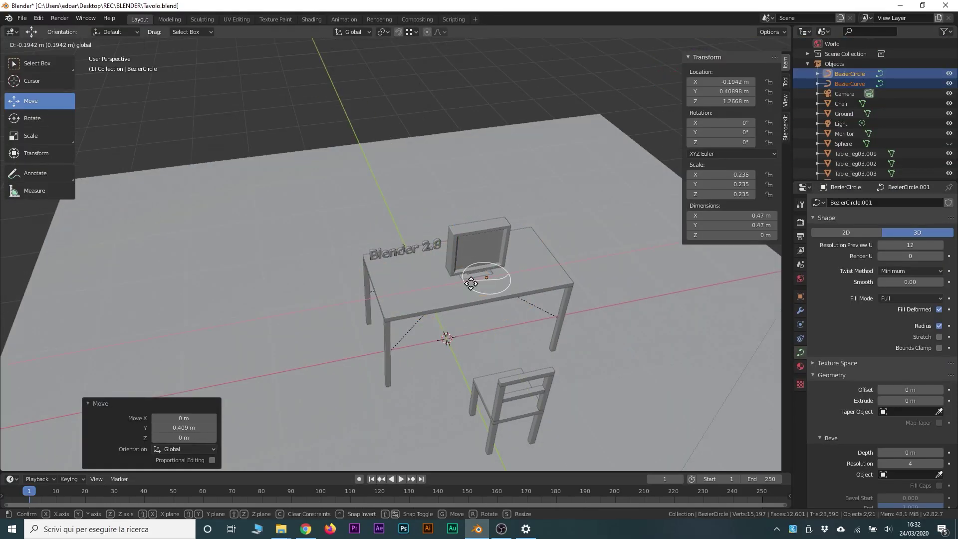
Step: Shrink the Bezier circle to desk size, then select the Bezier curve and edit its points
key(KP_Decimal)
key(s)
click(424, 307)
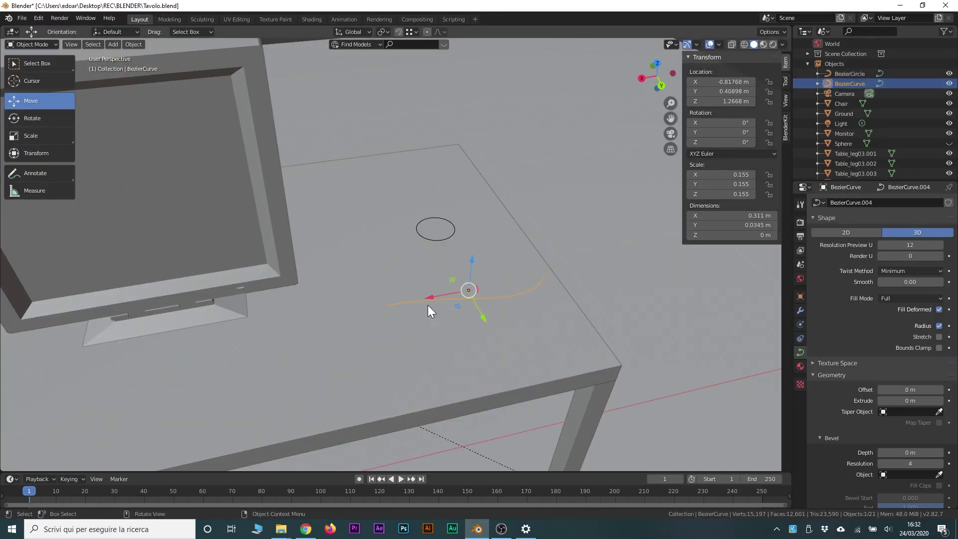
middle_drag(427, 304, 519, 301)
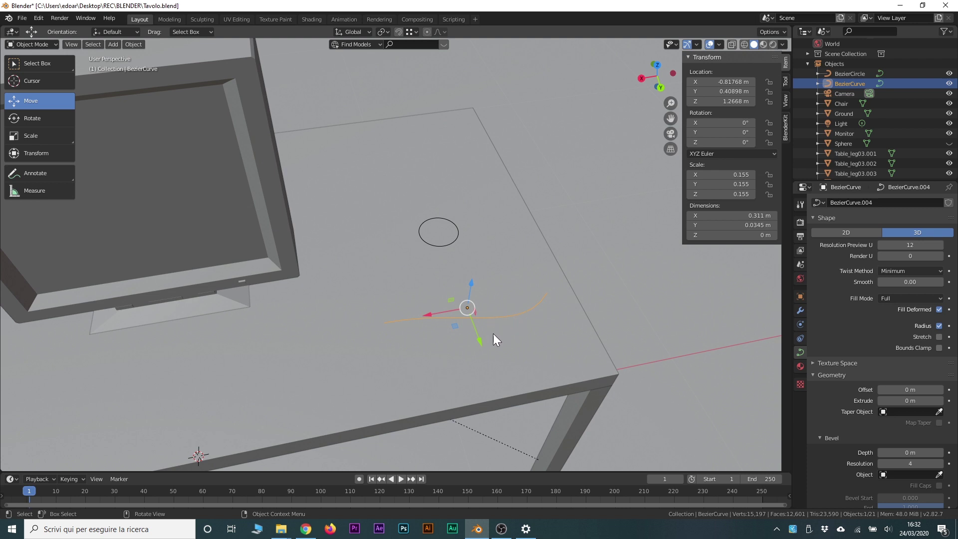
scroll(493, 333, up, 1)
key(Tab)
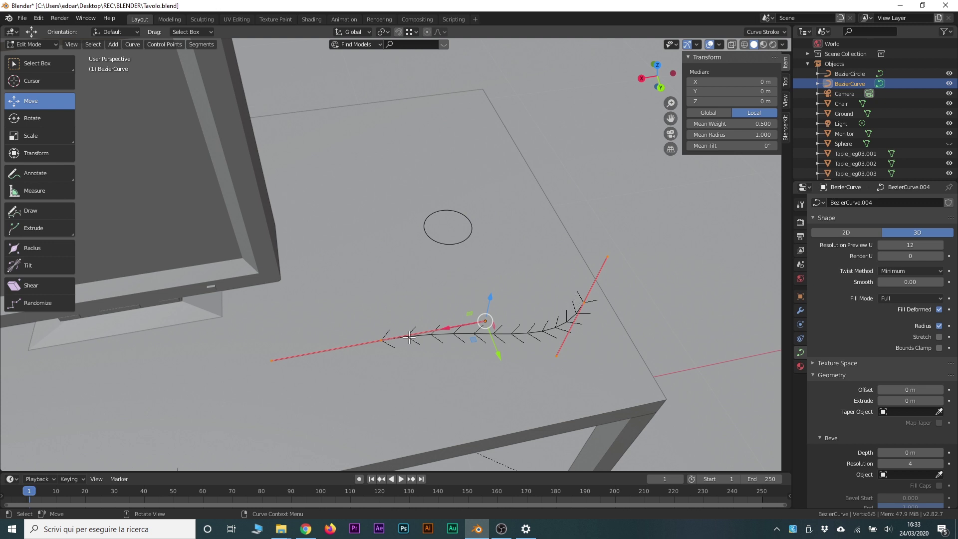
Step: Move one curve control point down-left on the desk and pull its handle to bend the curve
click(584, 303)
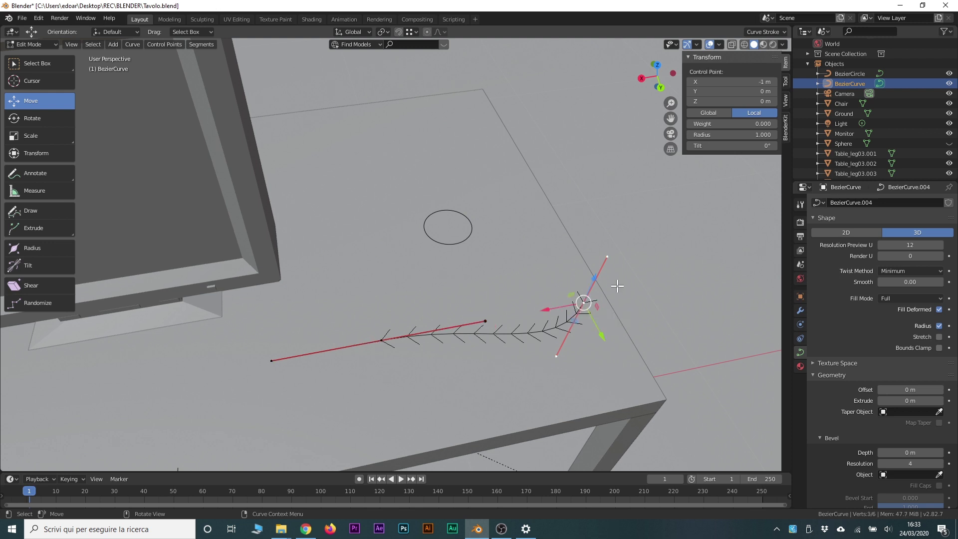
click(380, 341)
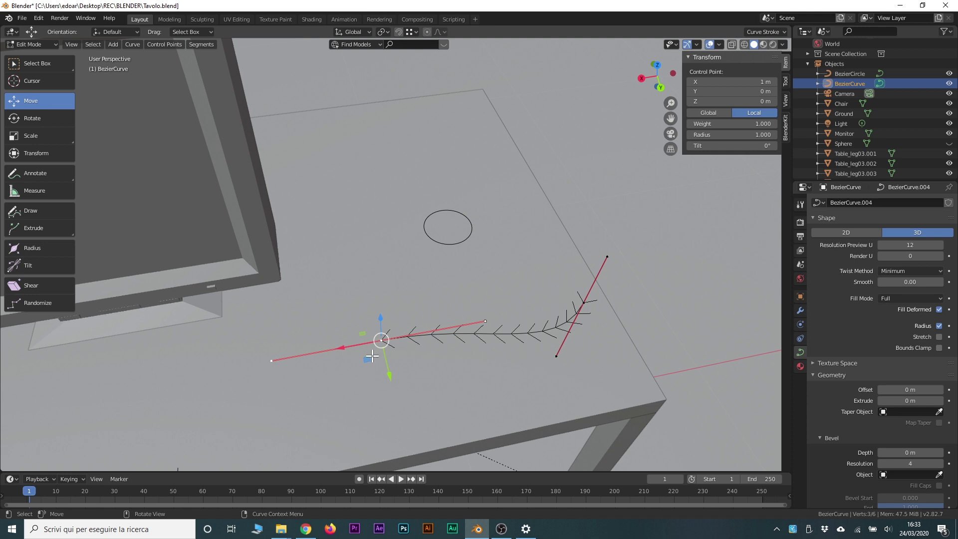
key(g)
key(shift+z)
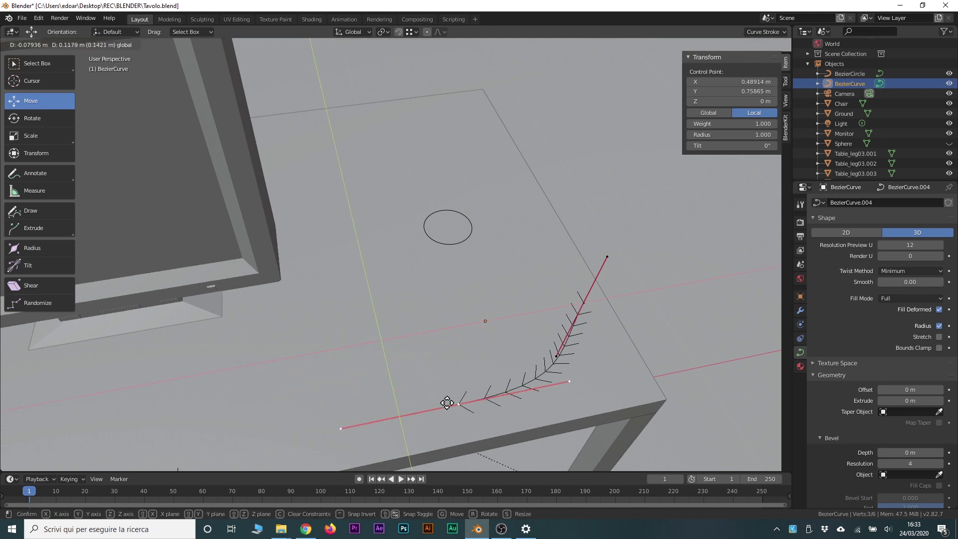
click(356, 409)
click(484, 370)
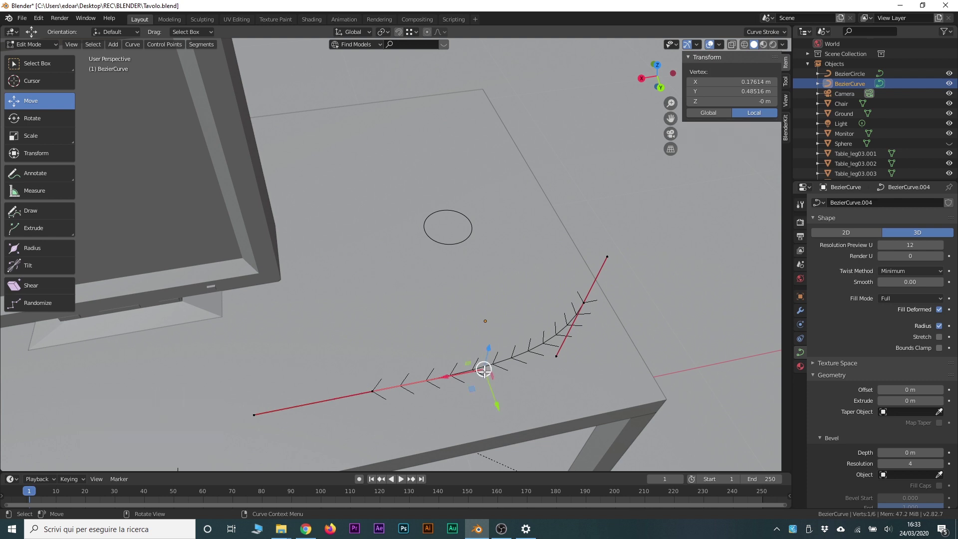
key(g)
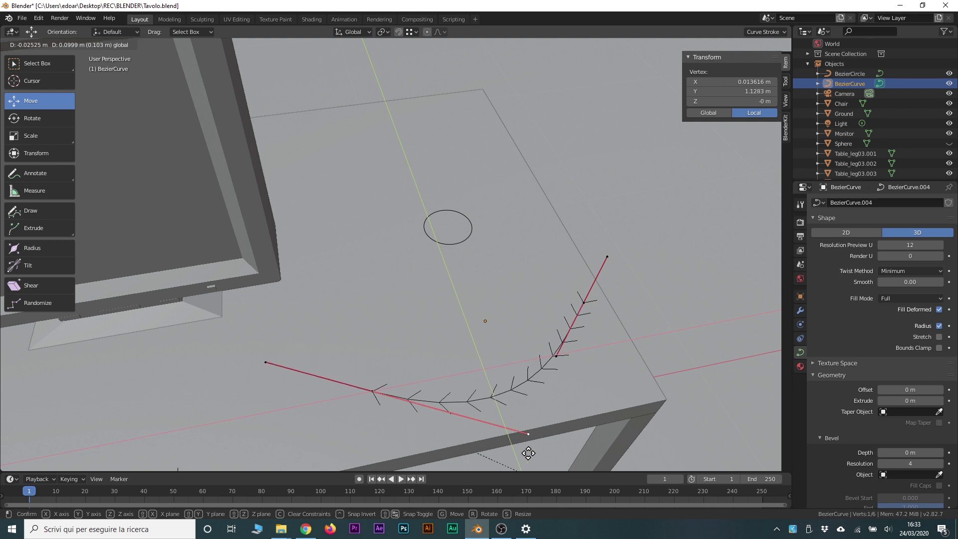
click(493, 429)
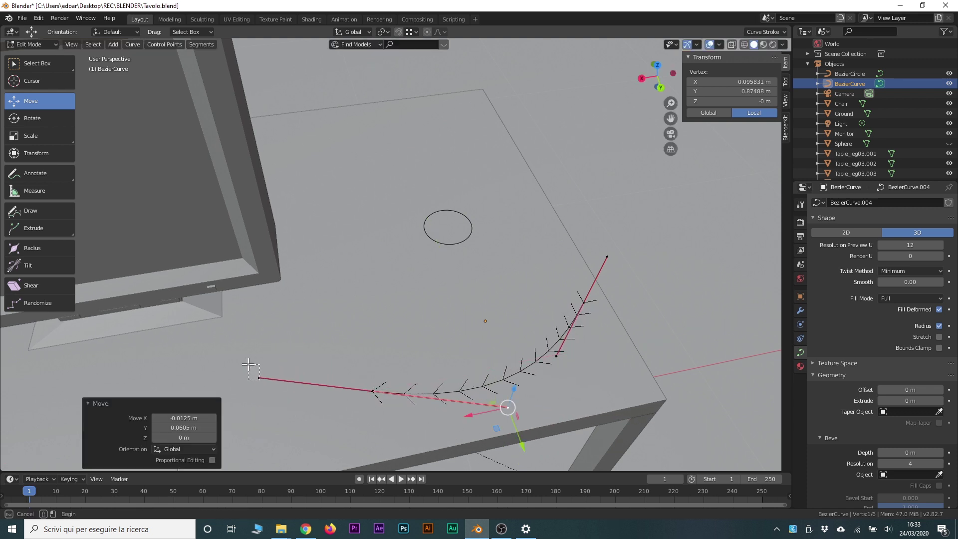
Step: Shift the left endpoint and another point to round out the arc, then return to Object Mode
click(259, 378)
mouse_move(241, 398)
mouse_down()
mouse_move(246, 295)
mouse_move(239, 390)
mouse_up()
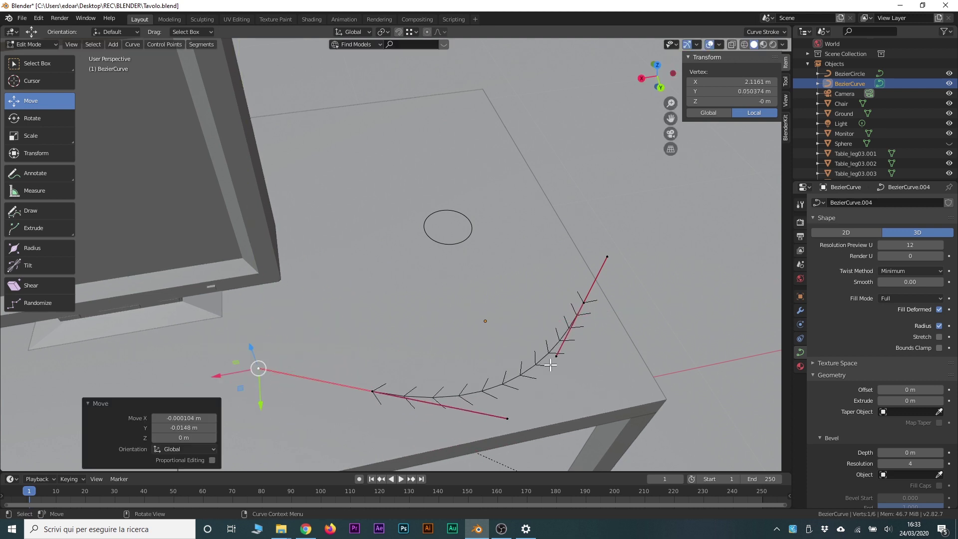
click(582, 304)
drag(574, 322, 586, 324)
mouse_move(509, 322)
middle_down()
mouse_move(515, 293)
mouse_move(519, 309)
middle_up()
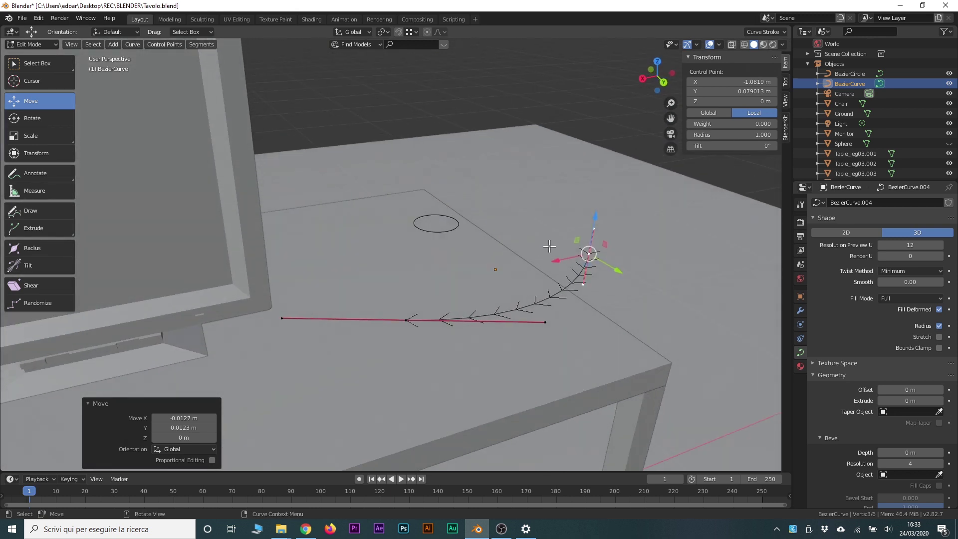
key(Tab)
scroll(594, 318, up, 1)
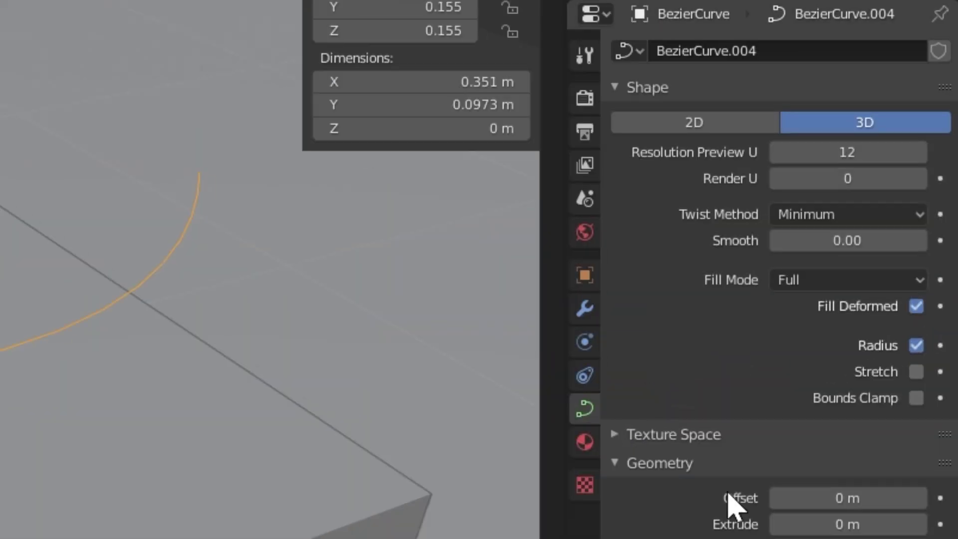
Step: Give the curve a 0.27 m extrude and a 0.1 m round bevel
scroll(733, 504, down, 5)
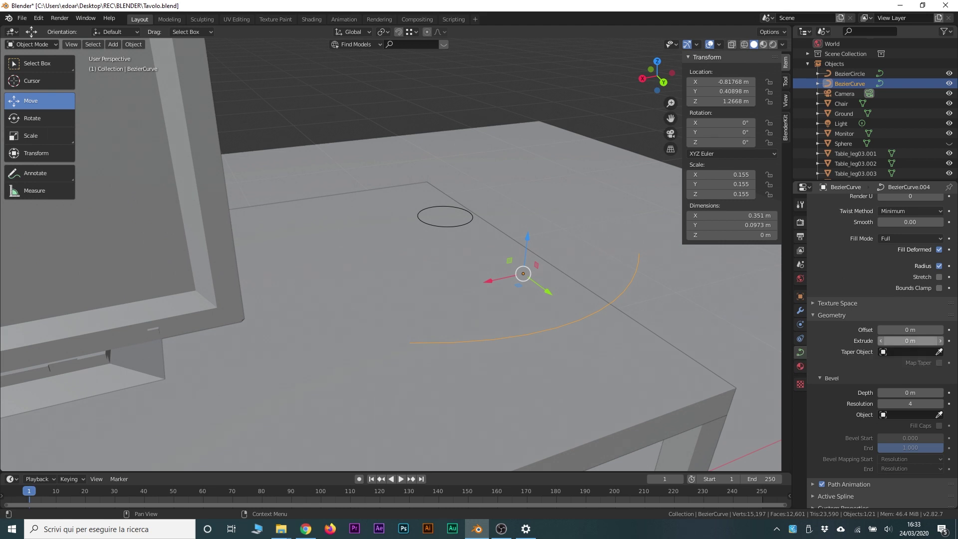
mouse_move(899, 342)
mouse_down()
mouse_move(938, 341)
mouse_move(788, 351)
mouse_up()
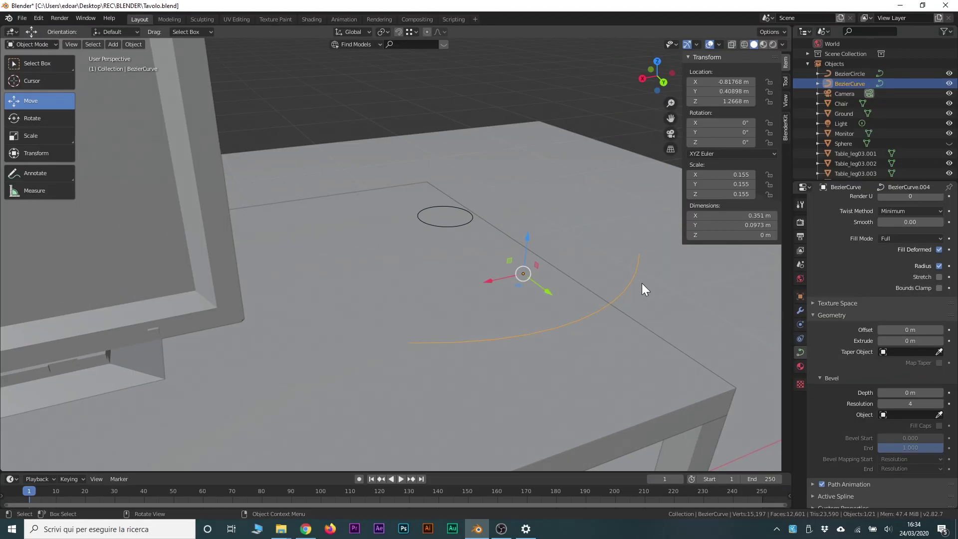
drag(903, 393, 923, 393)
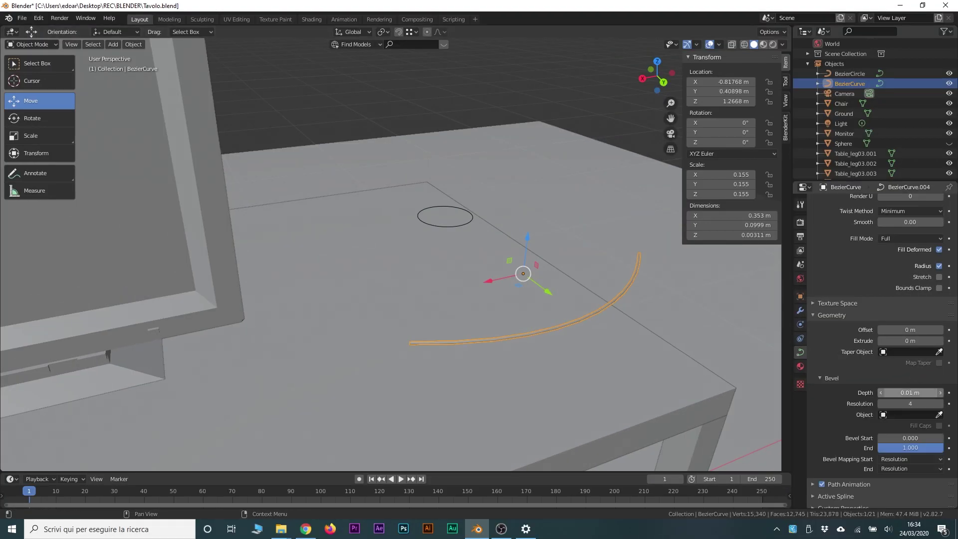
Step: Orbit around the new tube and thin its bevel depth to 0.03 m
middle_drag(602, 366, 707, 381)
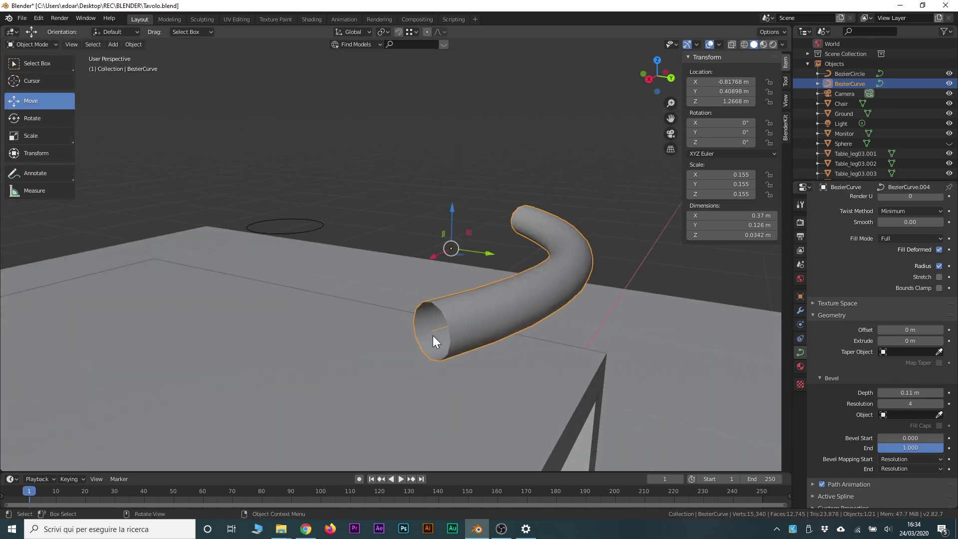
middle_drag(472, 342, 385, 335)
mouse_move(336, 297)
middle_down()
mouse_move(270, 282)
mouse_move(364, 255)
mouse_move(328, 256)
middle_up()
shift+middle_drag(261, 279, 348, 270)
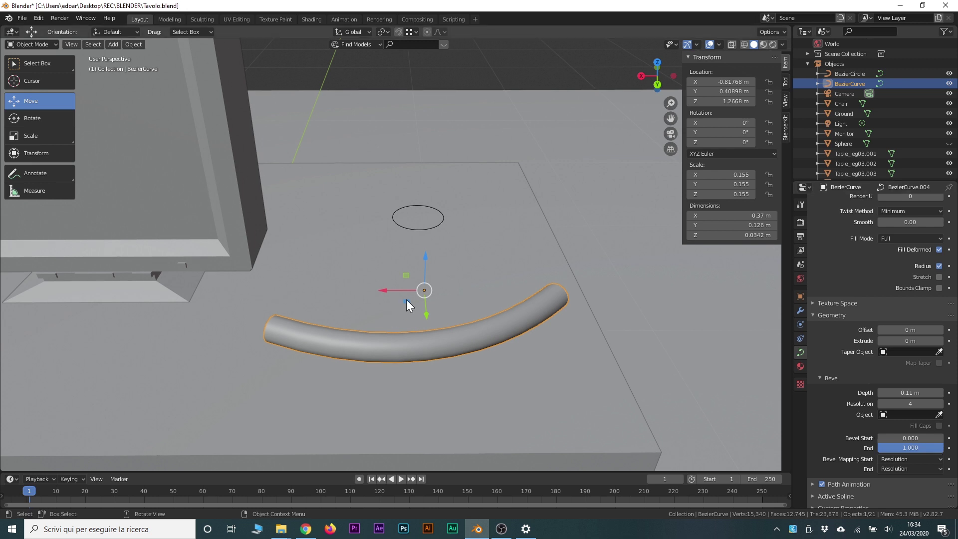
drag(888, 395, 863, 395)
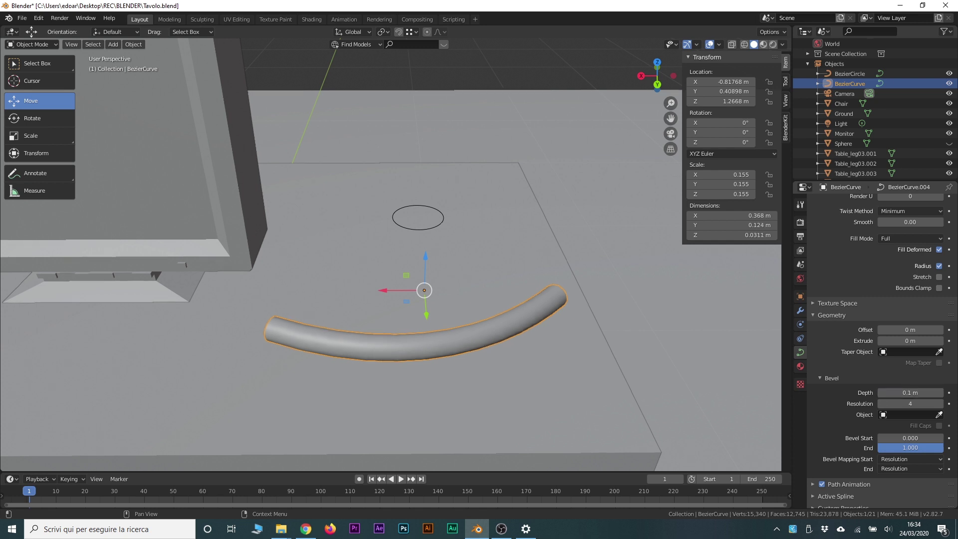
drag(888, 394, 945, 401)
click(940, 393)
Step: In Edit Mode and a top orthographic view, drop one cable control point onto the table
key(Tab)
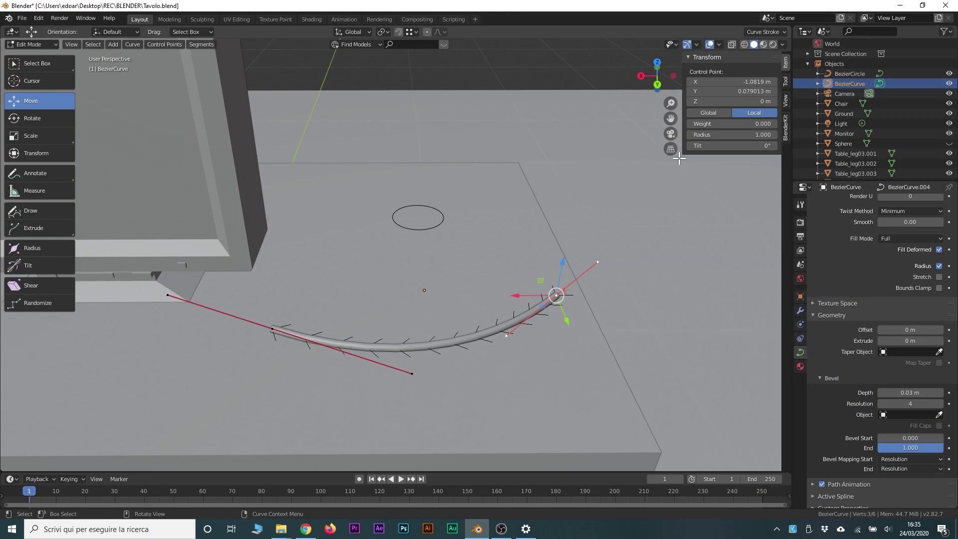
click(657, 62)
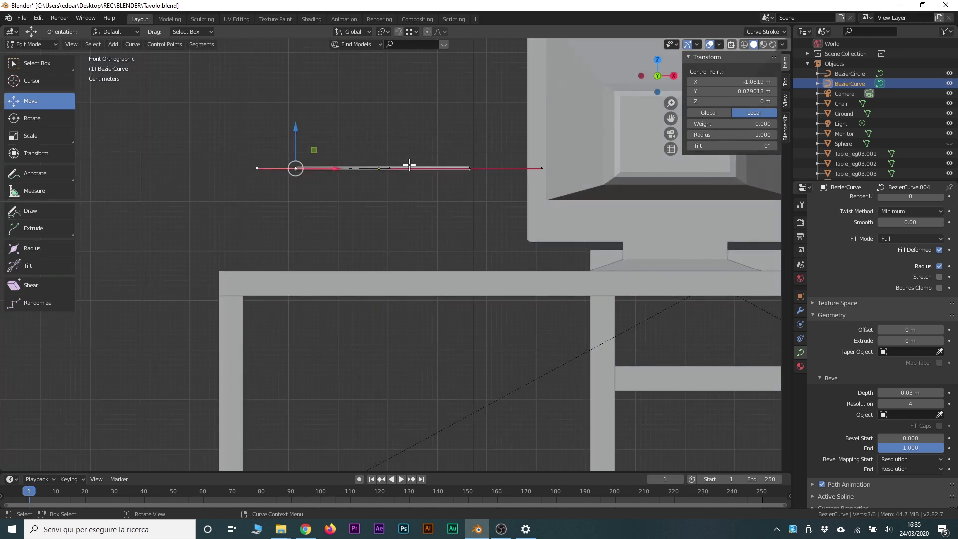
click(657, 61)
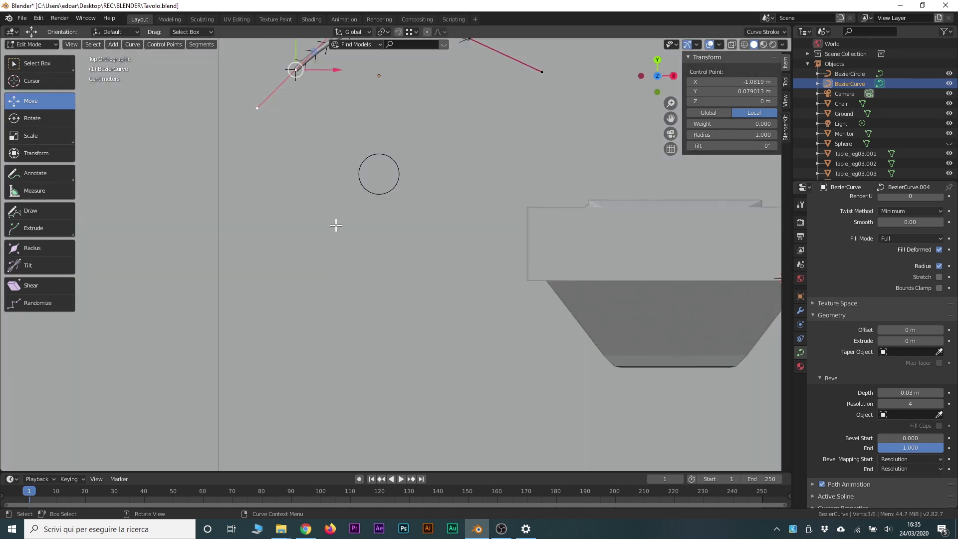
scroll(417, 197, down, 3)
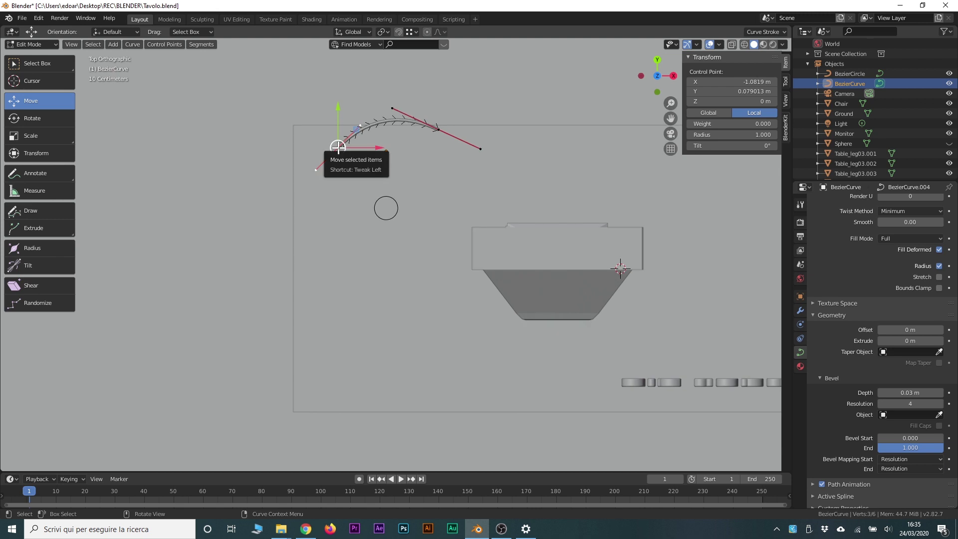
key(g)
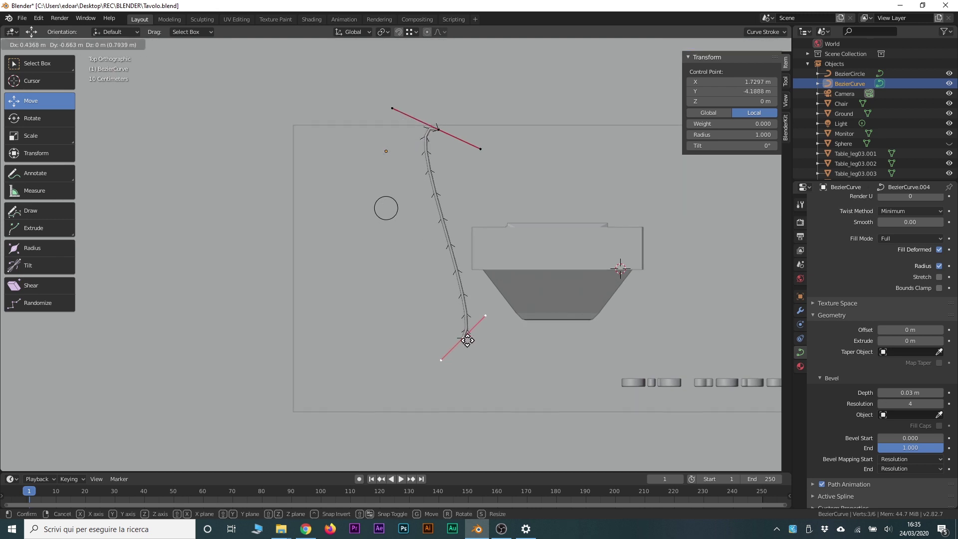
click(502, 355)
Step: Move the cable's top control point near the table edge and adjust its handle and neighbouring point
click(502, 350)
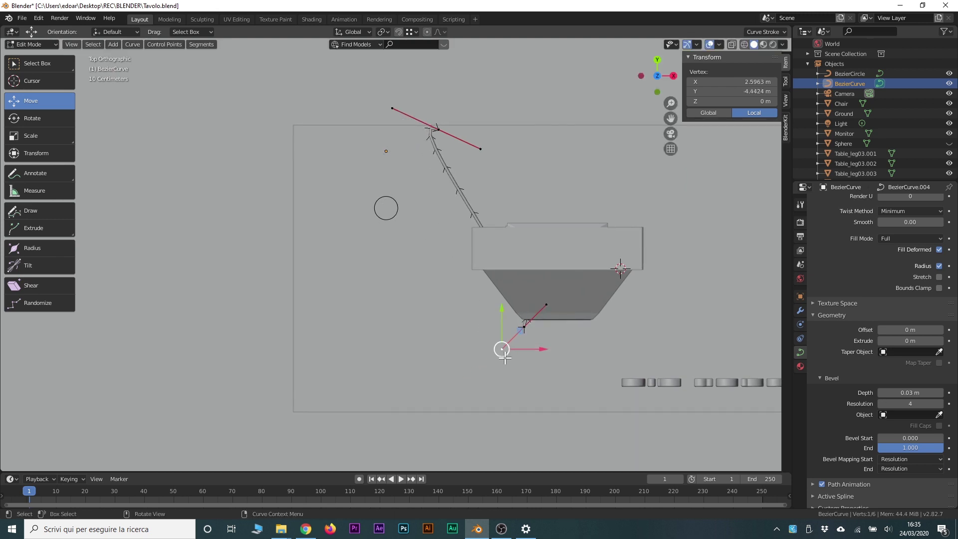
click(438, 130)
key(g)
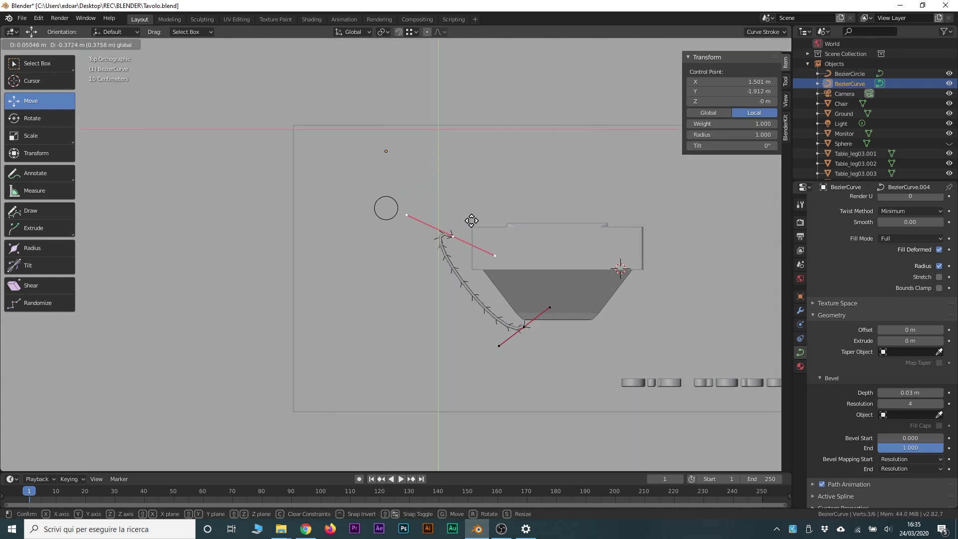
click(521, 244)
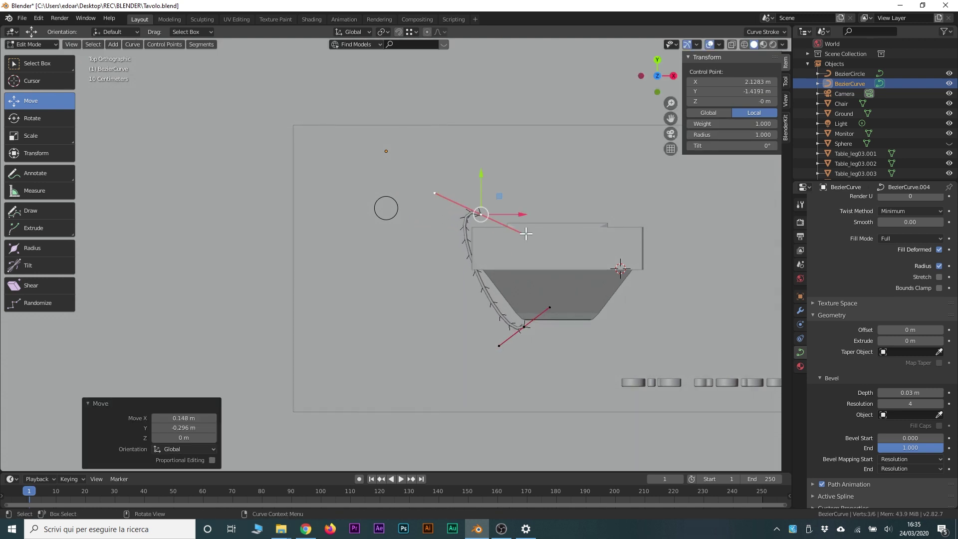
click(525, 233)
key(g)
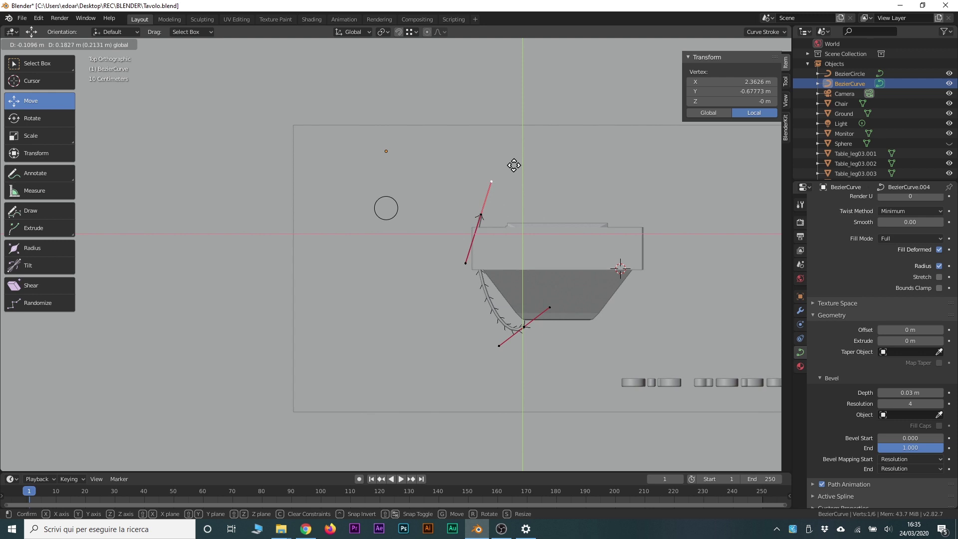
click(520, 175)
click(504, 193)
key(g)
click(514, 185)
Step: In perspective view, reposition the cable point near the monitor and its handles
mouse_move(514, 184)
middle_down()
mouse_move(539, 340)
mouse_move(563, 280)
mouse_move(597, 276)
mouse_move(413, 351)
mouse_move(582, 432)
middle_up()
scroll(413, 351, up, 4)
click(583, 432)
key(g)
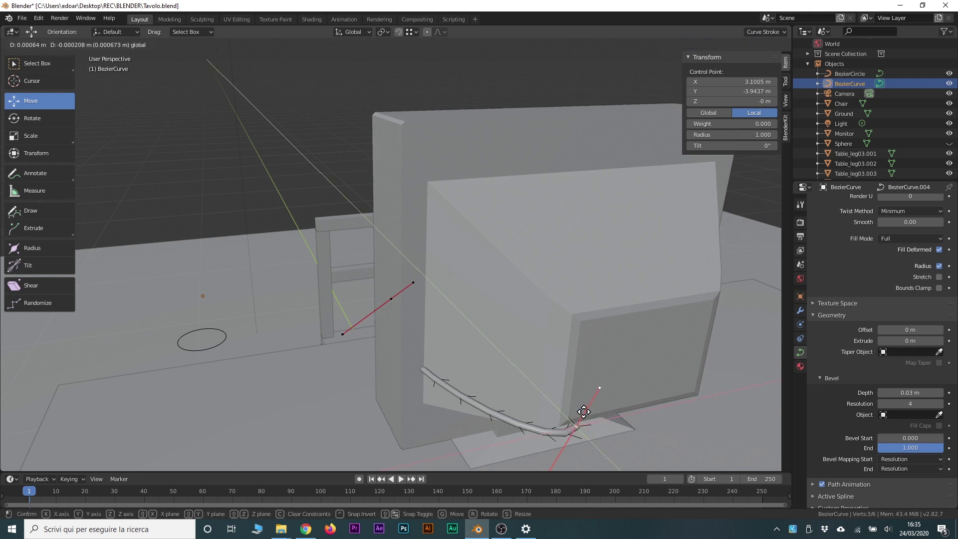
click(584, 442)
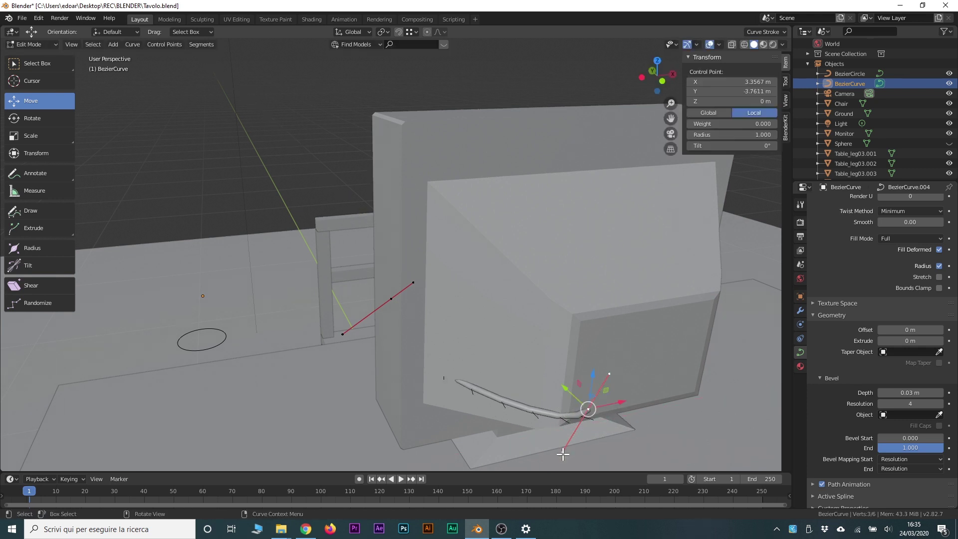
key(g)
click(599, 449)
mouse_move(599, 449)
middle_down()
mouse_move(342, 231)
mouse_move(510, 307)
mouse_move(404, 323)
mouse_move(402, 398)
middle_up()
key(g)
click(530, 402)
Step: Raise a handle along Z and fine-tune the remaining handles, then leave Edit Mode
key(g)
key(z)
click(573, 379)
mouse_move(574, 379)
middle_down()
mouse_move(476, 408)
mouse_move(620, 392)
middle_up()
key(g)
click(589, 364)
mouse_move(589, 364)
middle_down()
mouse_move(517, 368)
mouse_move(688, 404)
mouse_move(662, 442)
mouse_move(603, 333)
mouse_move(711, 366)
mouse_move(582, 374)
middle_up()
key(g)
click(698, 408)
key(Tab)
Step: Lift the cable's lower control point along Z, then return to Object Mode
scroll(605, 337, up, 2)
scroll(645, 335, up, 2)
key(Tab)
click(578, 382)
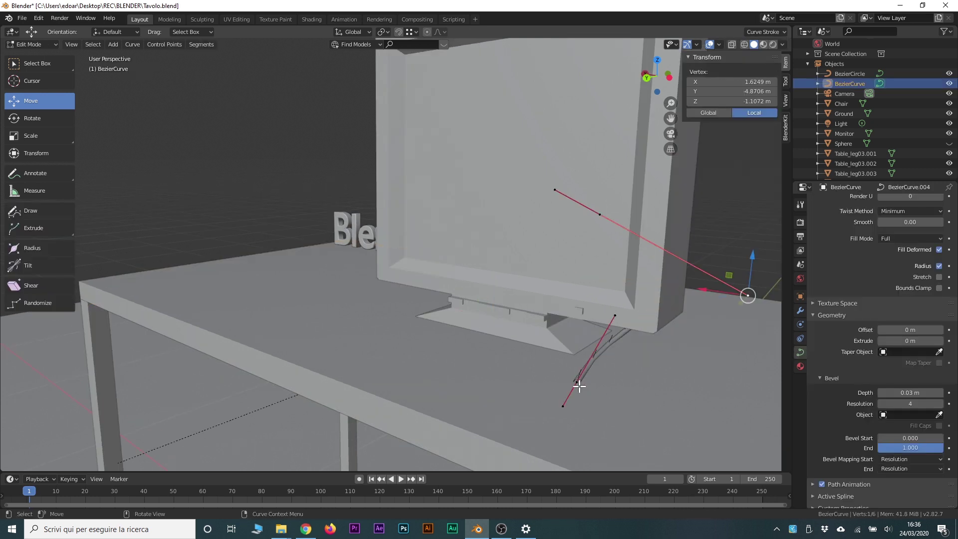
click(577, 381)
key(g)
key(z)
click(583, 358)
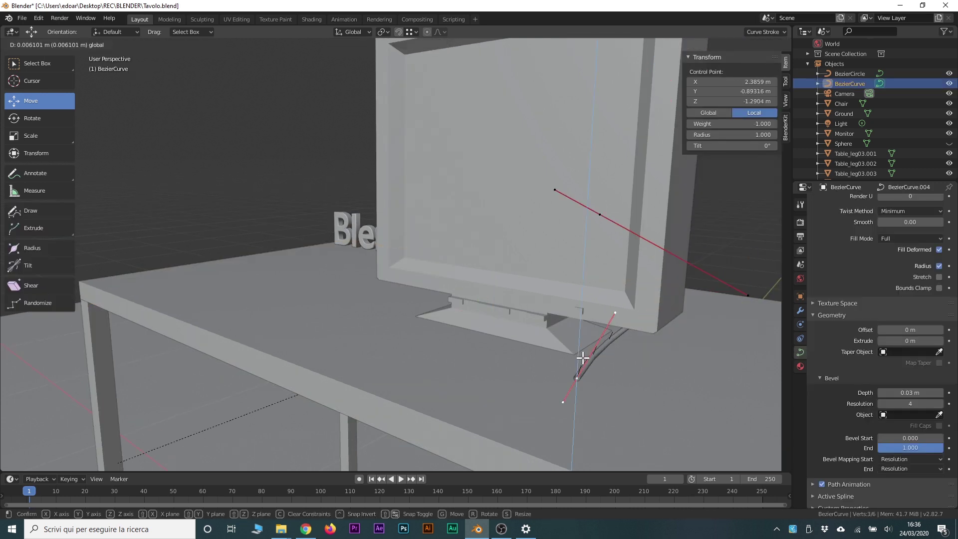
key(Tab)
mouse_move(618, 416)
middle_down()
mouse_move(669, 415)
mouse_move(663, 388)
mouse_move(672, 403)
mouse_move(686, 350)
middle_up()
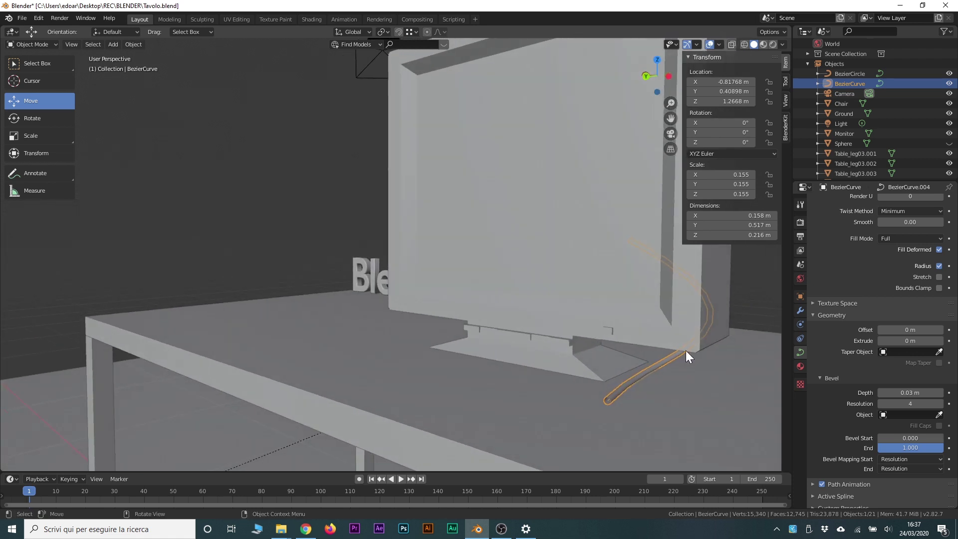
Step: Lower the cable's bevel depth from 0.03 m through 0.02 m to 0.01 m, then reselect the cable
middle_drag(667, 399, 595, 379)
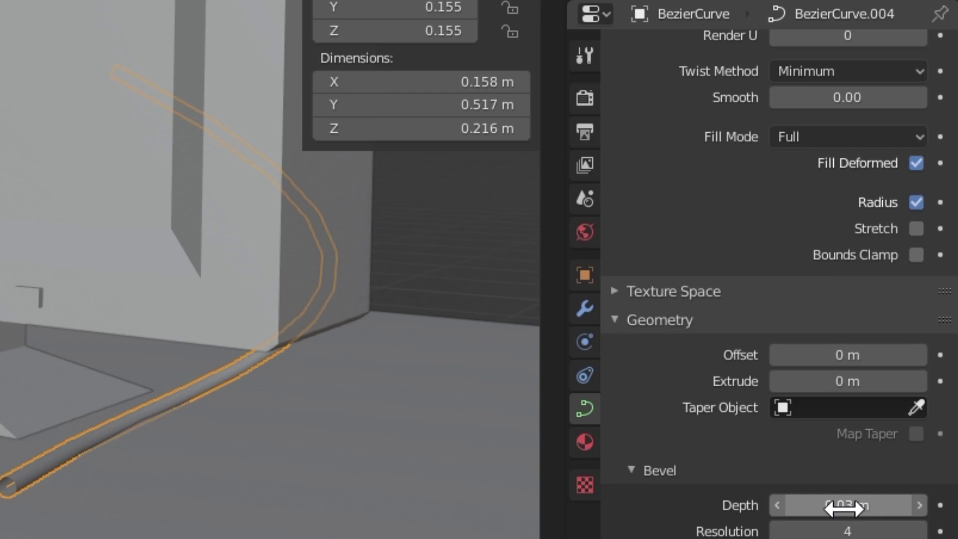
click(882, 393)
click(777, 504)
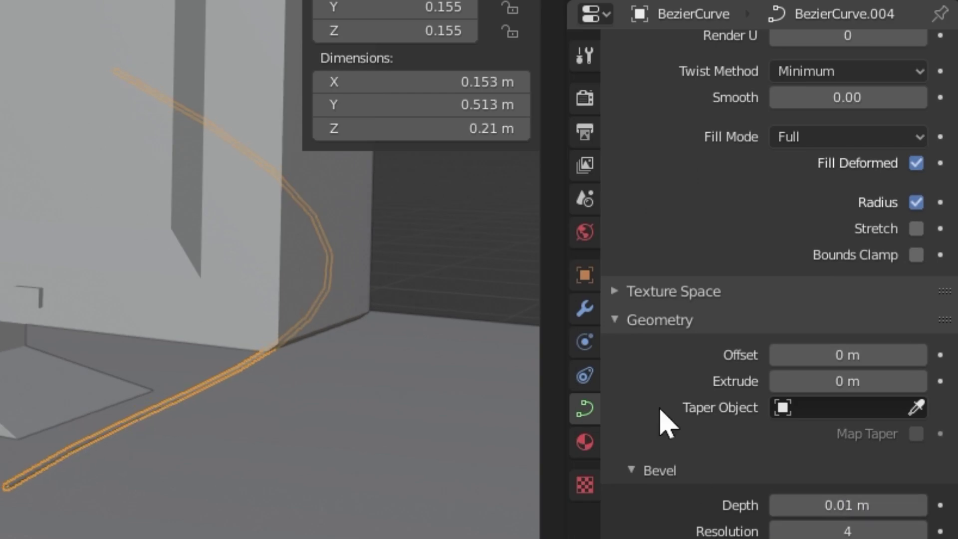
click(470, 276)
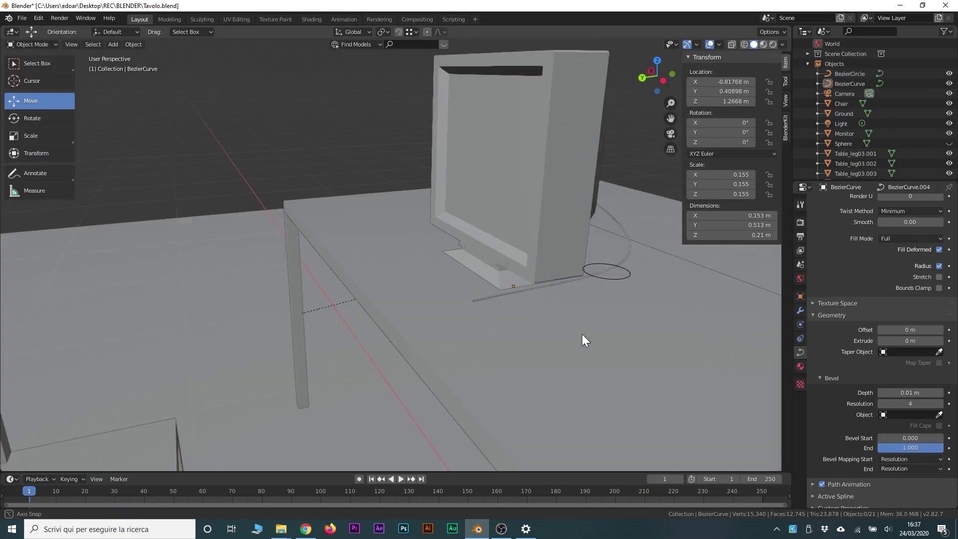
scroll(582, 334, up, 3)
scroll(583, 341, up, 3)
scroll(551, 340, down, 3)
mouse_move(549, 338)
middle_down()
mouse_move(605, 324)
mouse_move(502, 310)
middle_up()
click(499, 314)
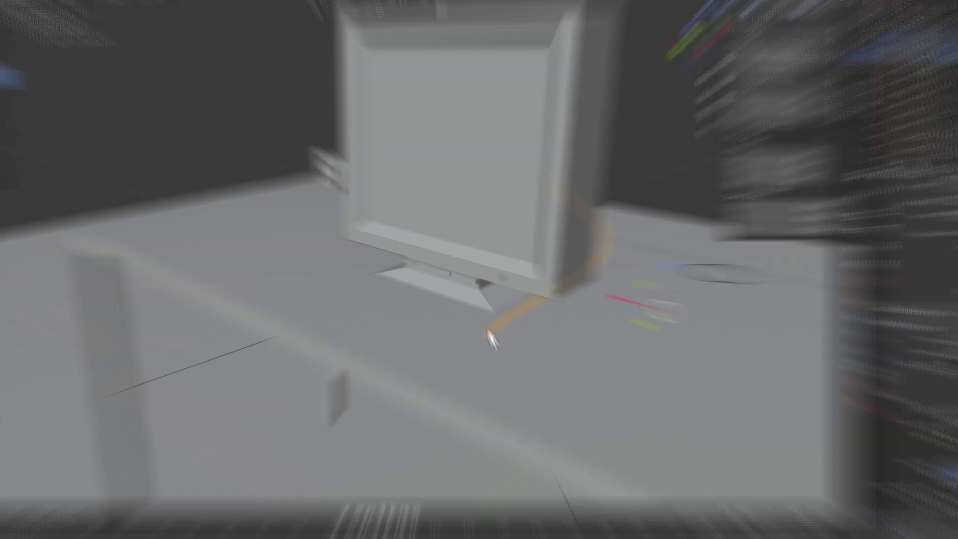
right_click(483, 320)
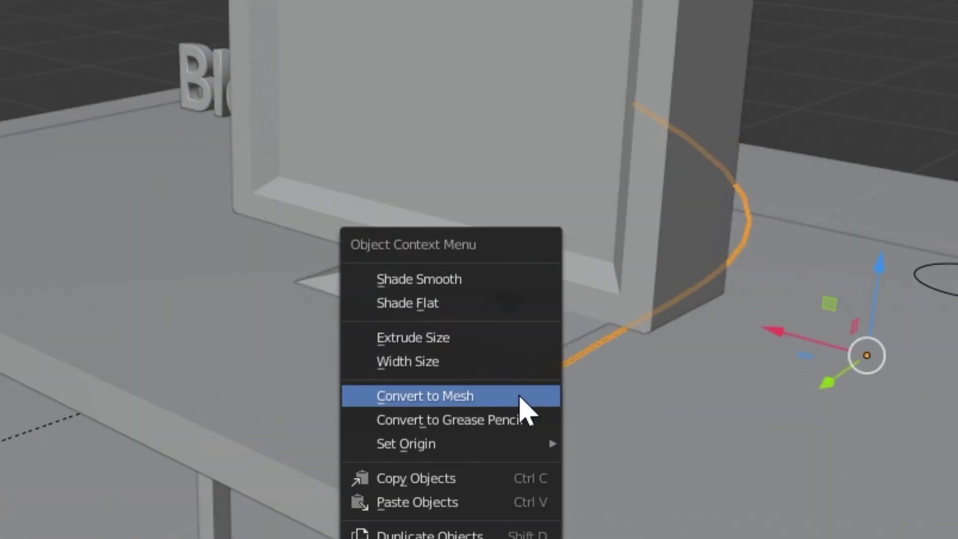
click(519, 396)
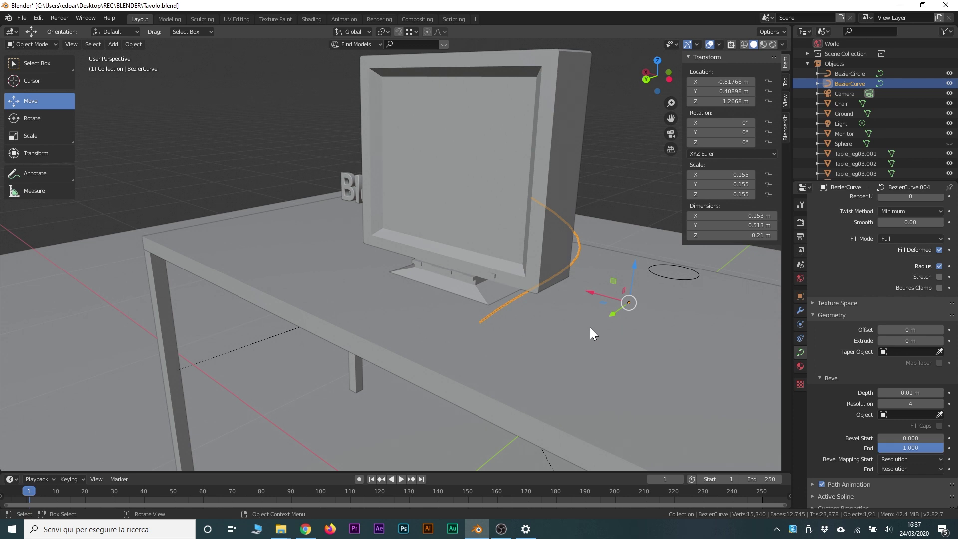
click(602, 343)
scroll(602, 343, down, 2)
scroll(602, 343, down, 2)
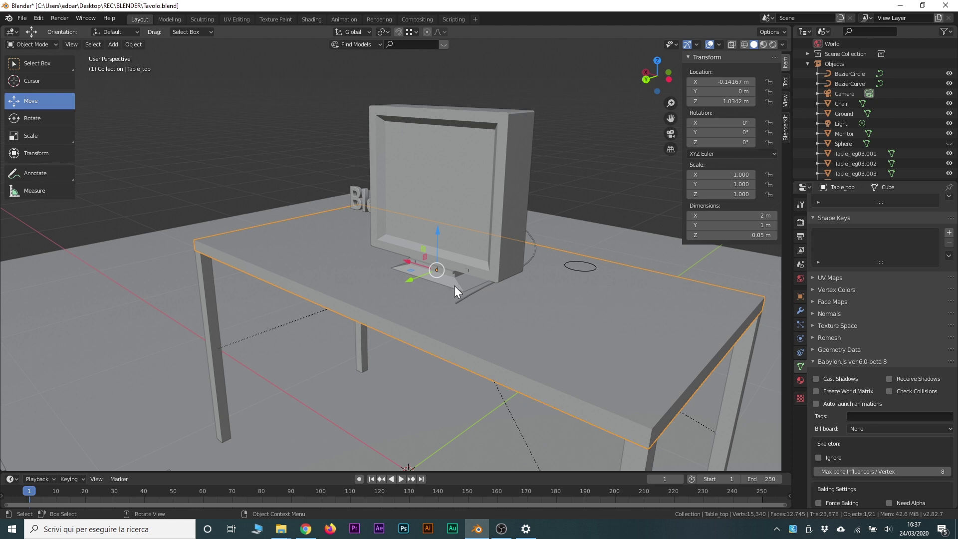
click(464, 299)
Step: Duplicate the cable along X as BezierCurve.001 and set the copy's bevel depth to 0 m
key(shift)
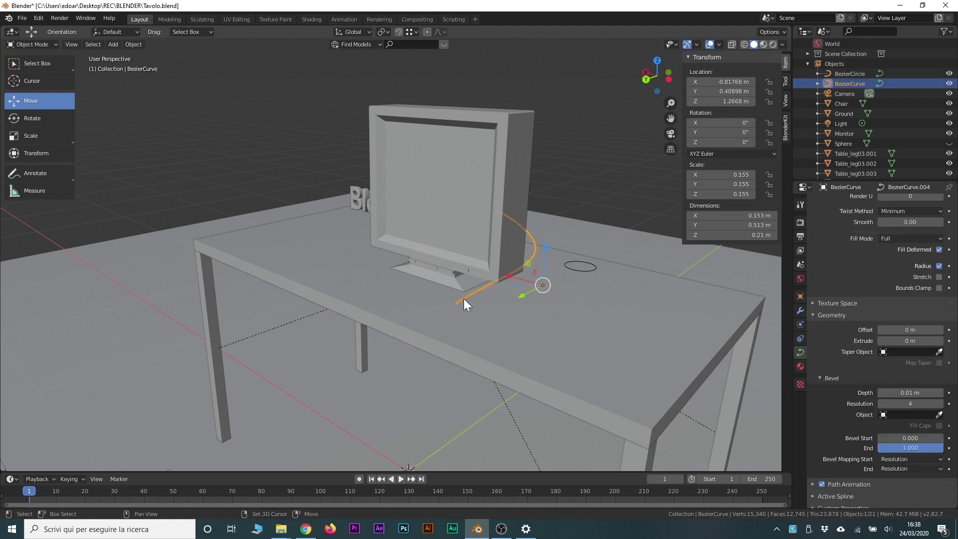
key(shift+d)
key(x)
click(594, 344)
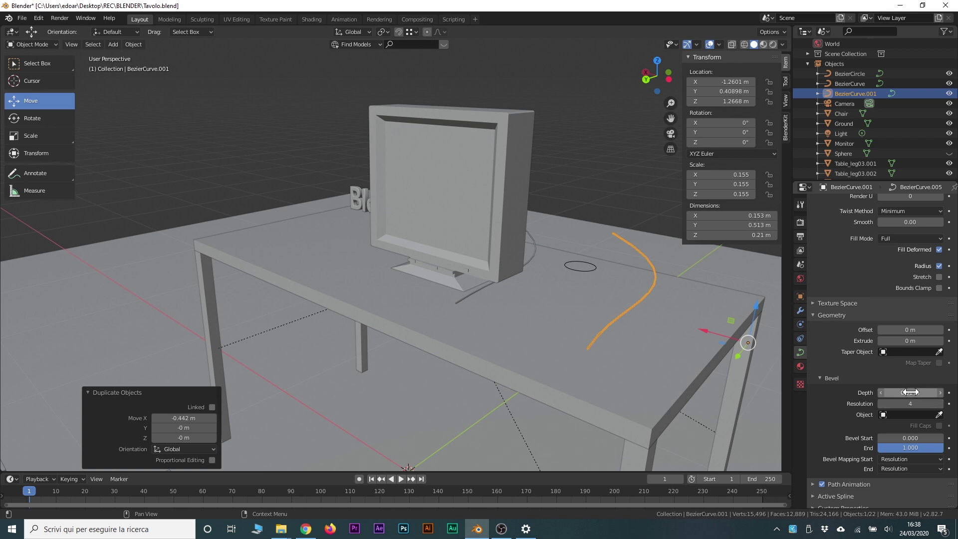
drag(909, 392, 883, 393)
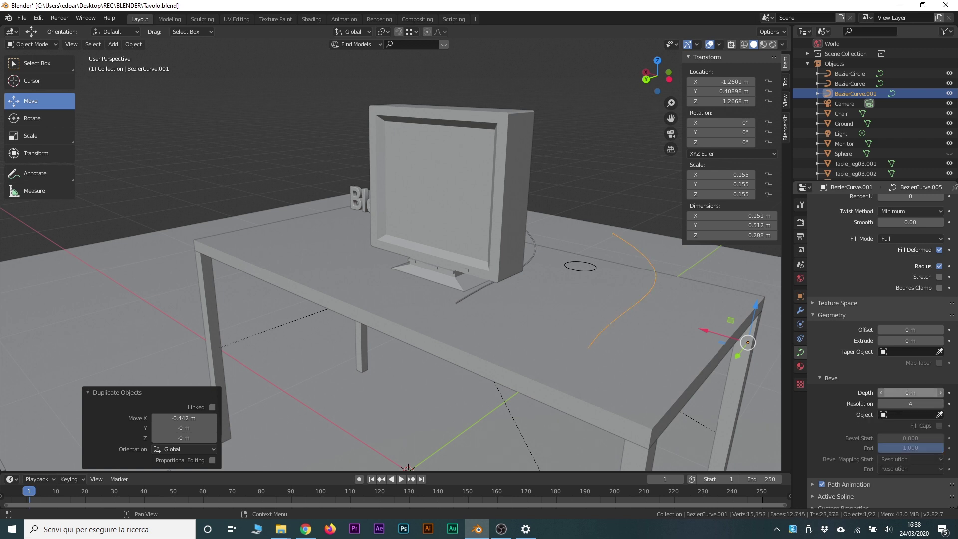
click(581, 271)
scroll(508, 328, up, 5)
middle_drag(508, 327, 564, 309)
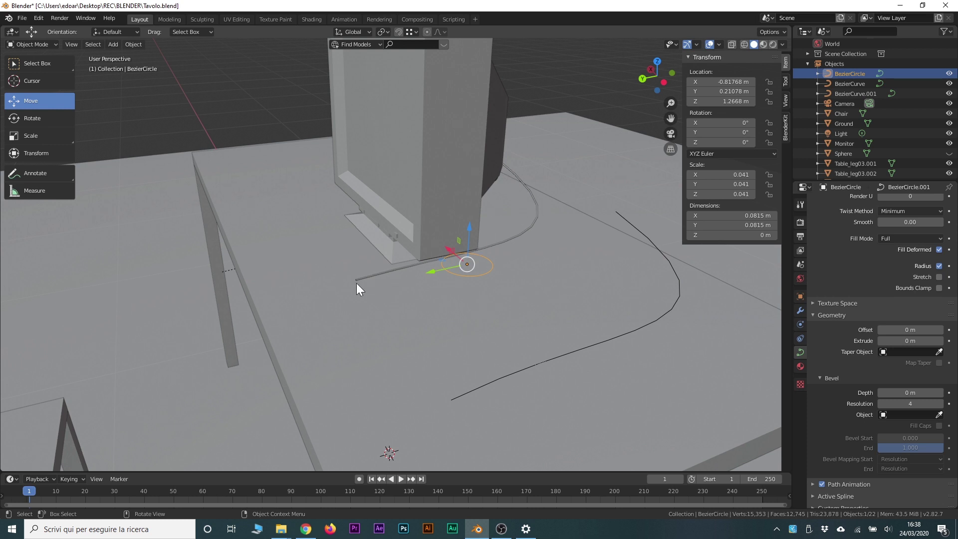
Step: Set BezierCircle as the bevel object of BezierCurve.001
middle_drag(595, 282, 615, 281)
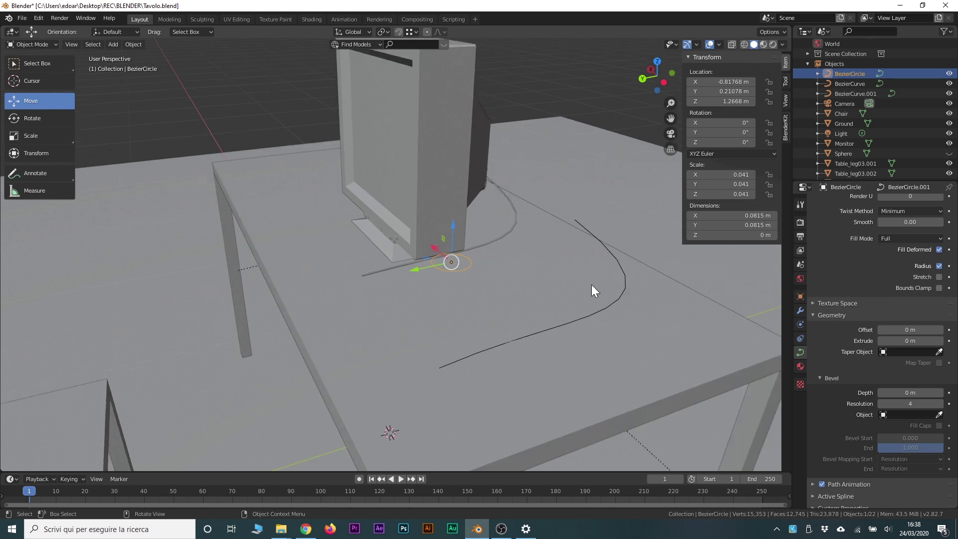
click(625, 270)
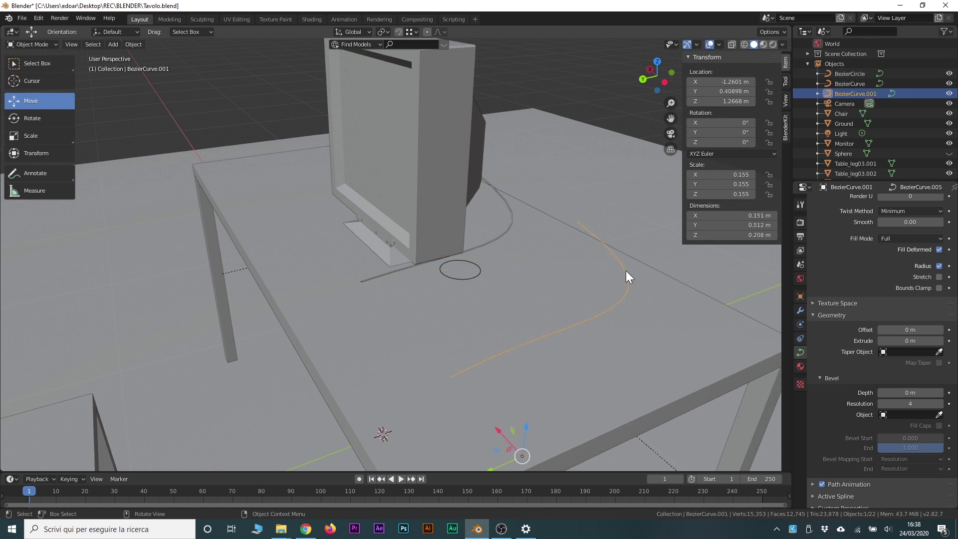
drag(893, 394, 429, 265)
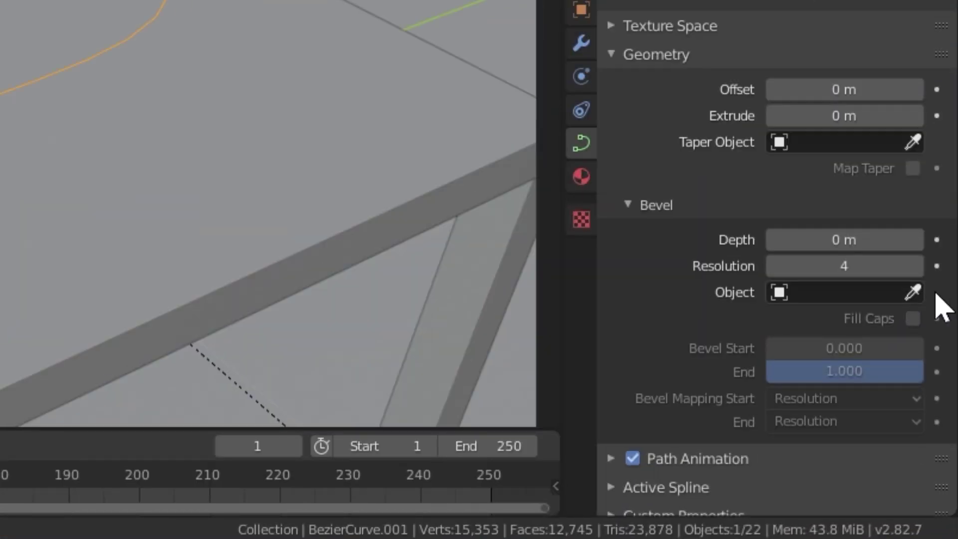
click(913, 292)
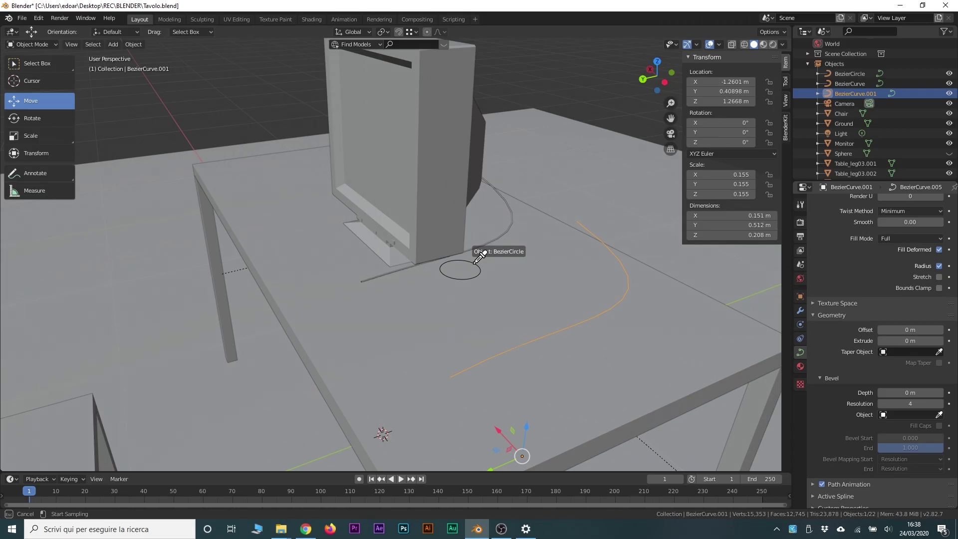
click(476, 261)
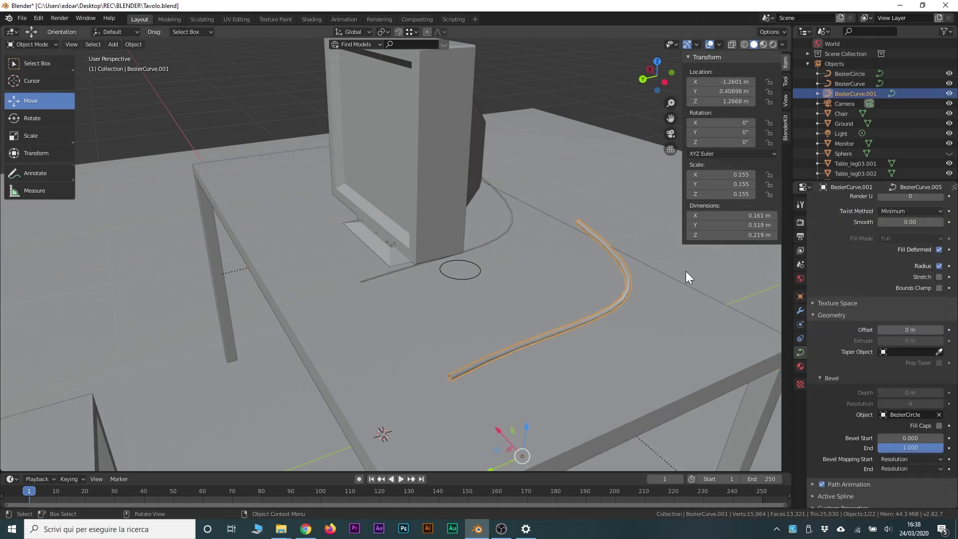
Step: Scale the BezierCircle up by about 2.527 to thicken the duplicate's tube
mouse_move(670, 279)
middle_down()
mouse_move(583, 355)
mouse_move(604, 314)
middle_up()
click(534, 252)
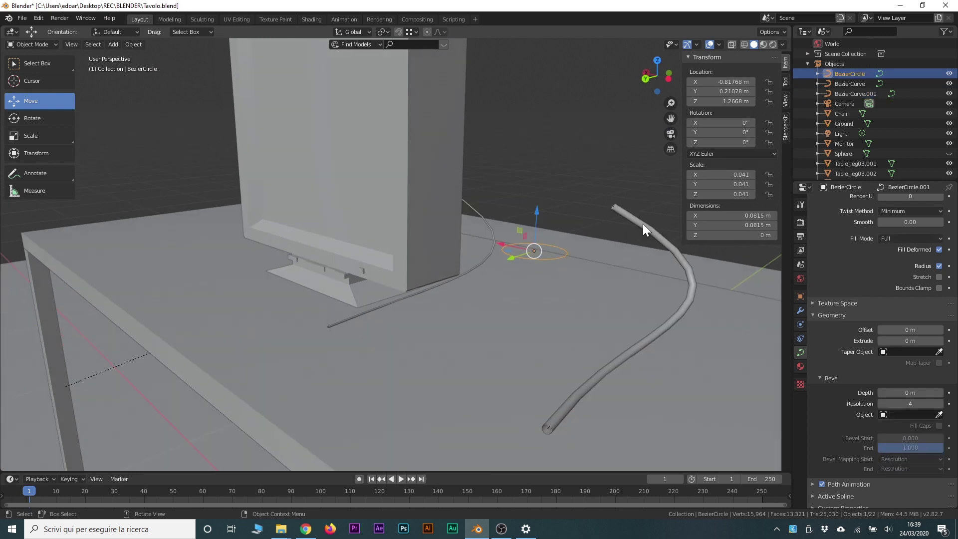
mouse_move(629, 357)
middle_down()
mouse_move(570, 250)
mouse_move(546, 296)
mouse_move(580, 181)
mouse_move(576, 201)
middle_up()
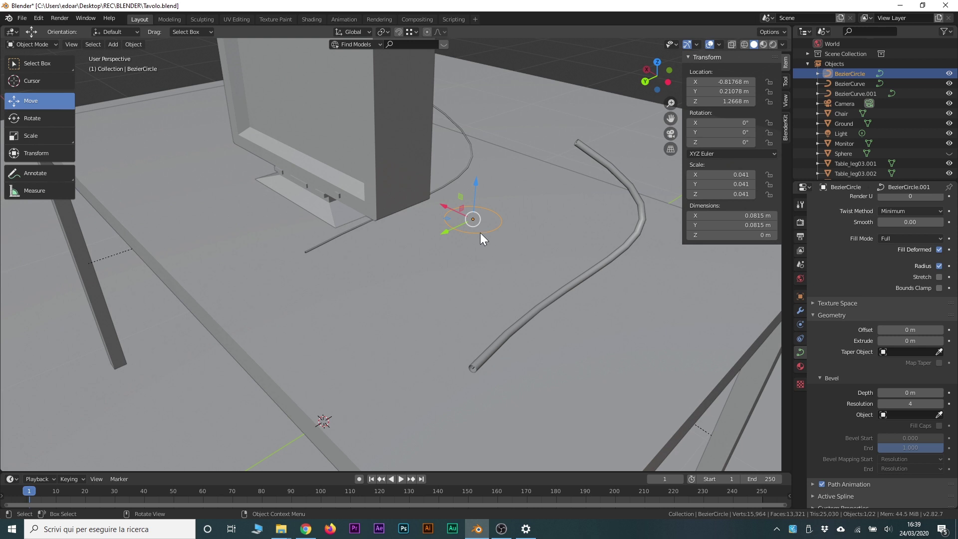
key(s)
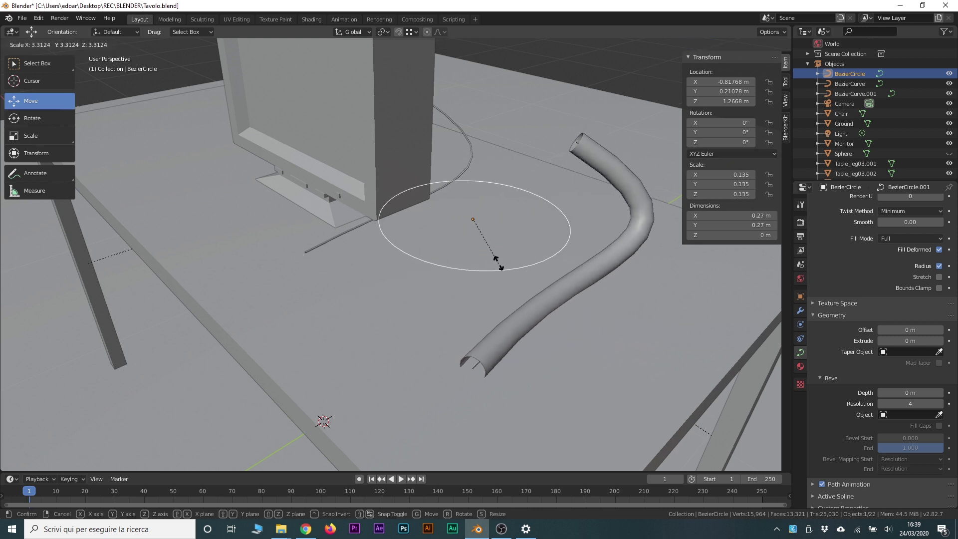
click(482, 258)
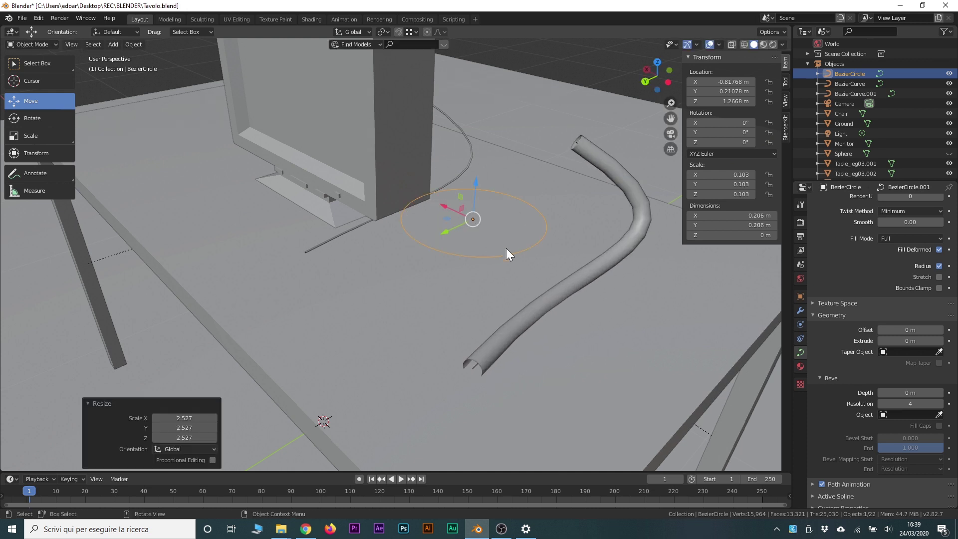
Step: In Edit Mode, drag several BezierCircle points to deform the circle
key(Tab)
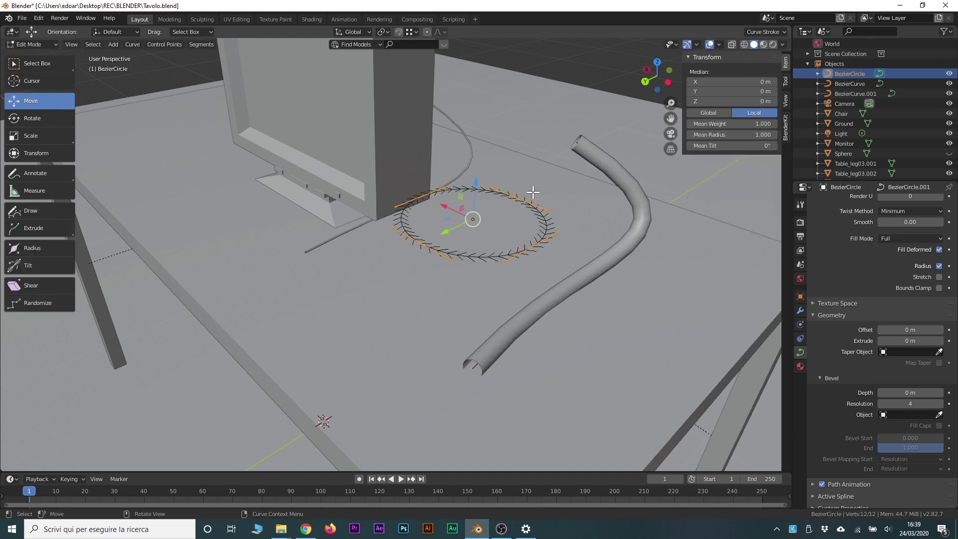
middle_drag(473, 218, 411, 270)
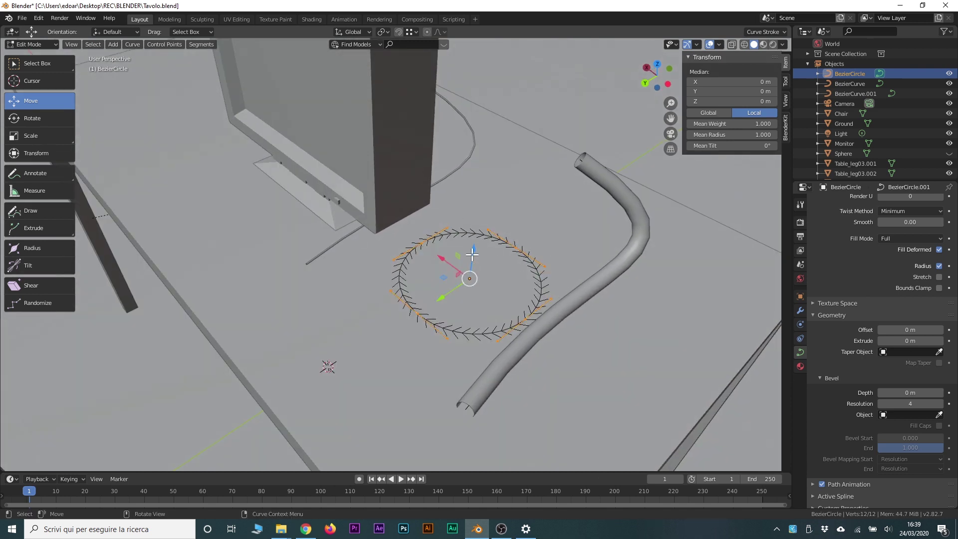
click(419, 313)
drag(419, 313, 403, 309)
drag(525, 318, 440, 264)
drag(497, 233, 470, 227)
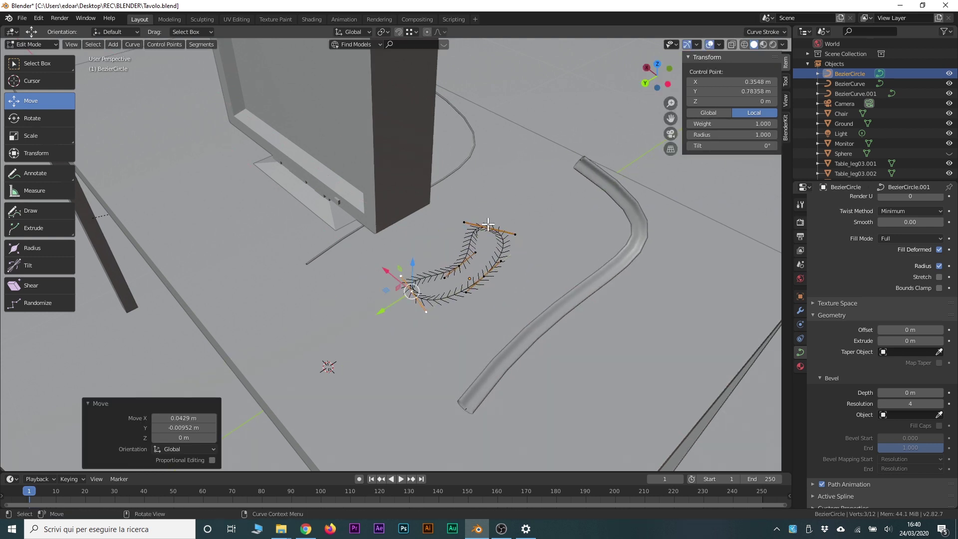
drag(464, 227, 466, 226)
mouse_move(466, 226)
middle_down()
mouse_move(545, 320)
mouse_move(564, 301)
mouse_move(558, 335)
mouse_move(569, 330)
middle_up()
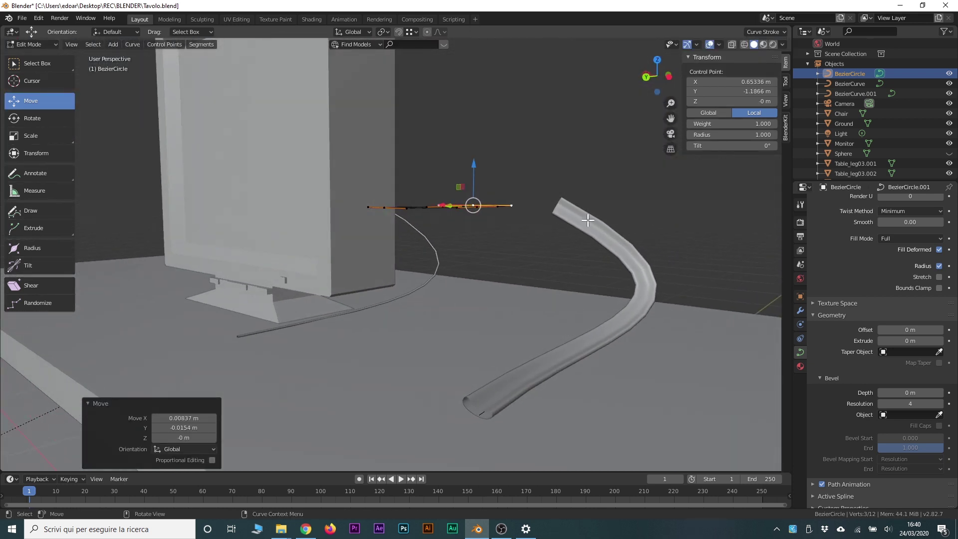
mouse_move(559, 210)
middle_down()
mouse_move(577, 330)
mouse_move(583, 321)
middle_up()
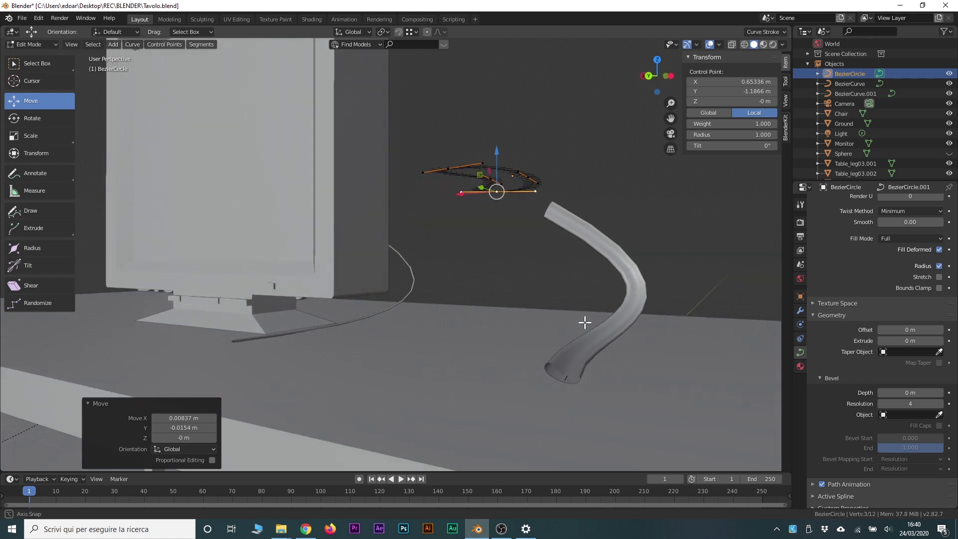
middle_drag(605, 284, 593, 319)
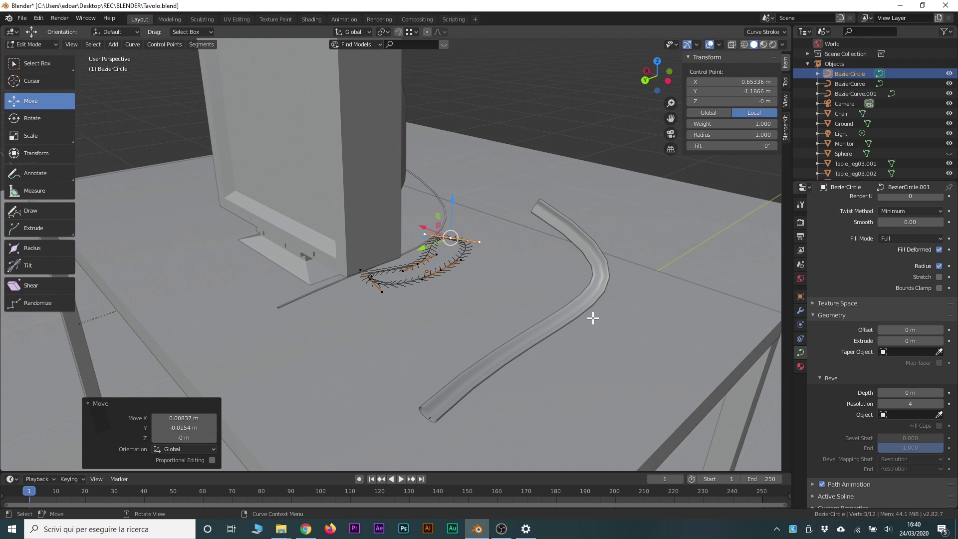
Step: Move another BezierCircle control point and reposition its handle
click(369, 279)
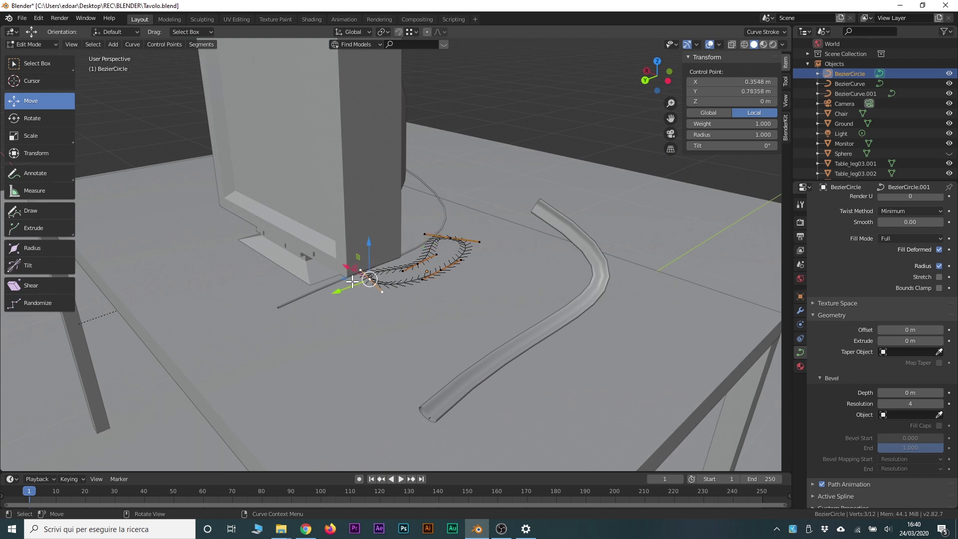
key(g)
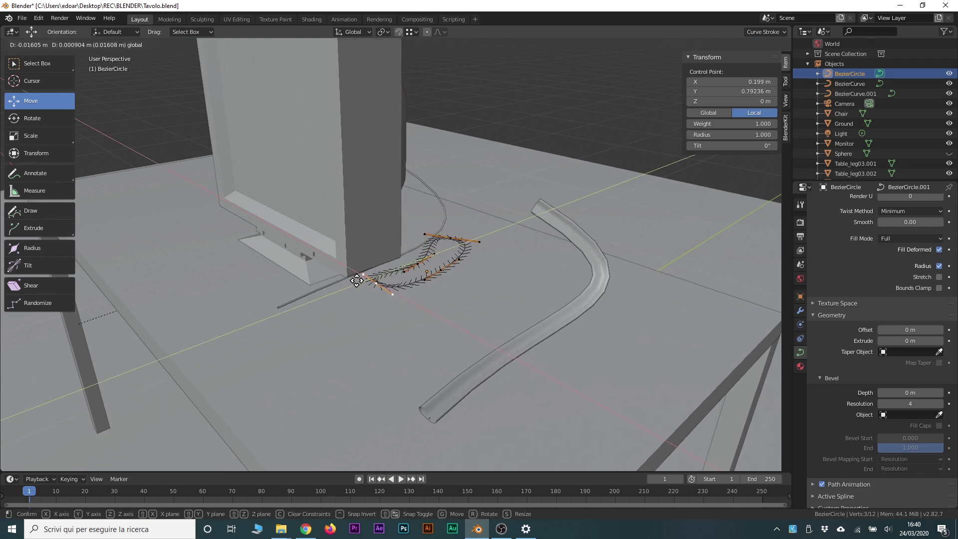
click(360, 275)
click(394, 285)
key(g)
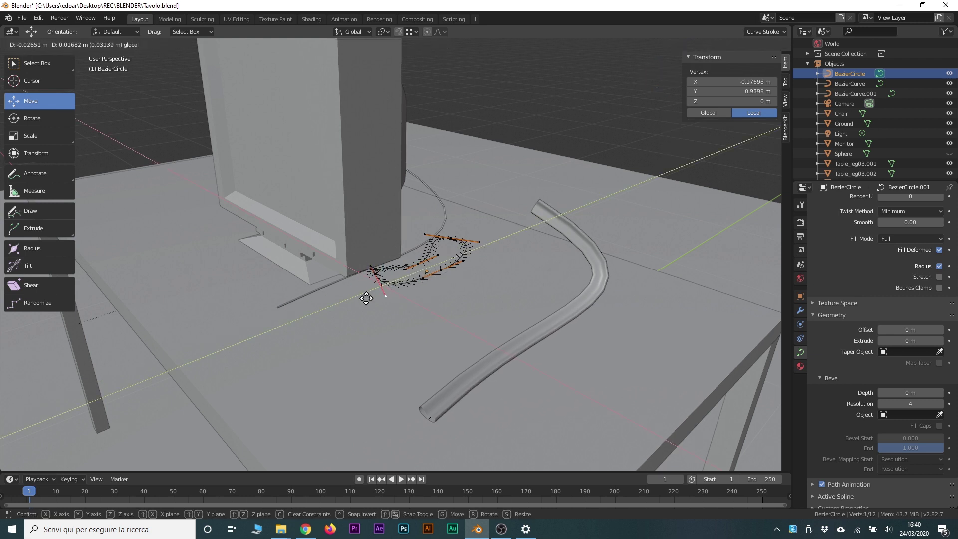
click(379, 313)
middle_drag(453, 333, 499, 310)
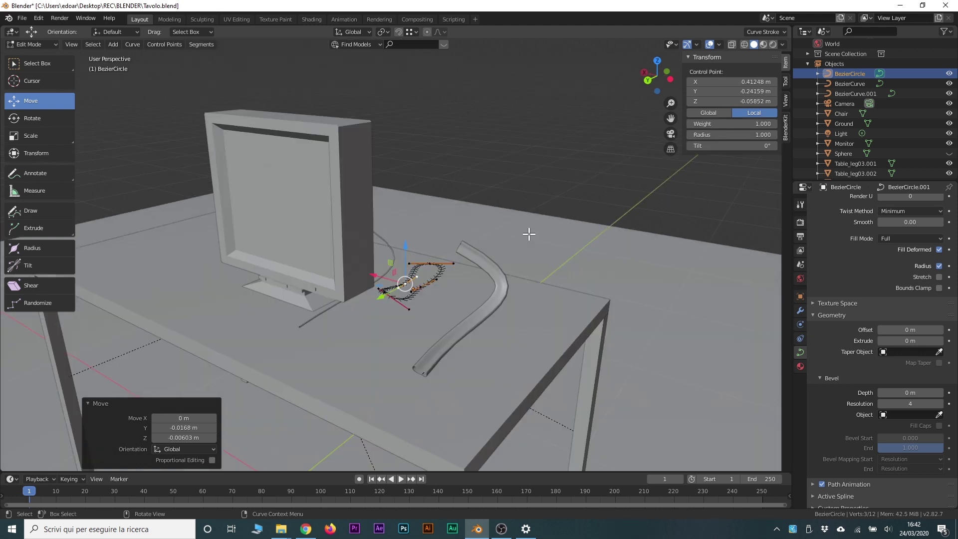
Step: Leave Edit Mode on the reshaped BezierCircle, returning to Object Mode
key(Tab)
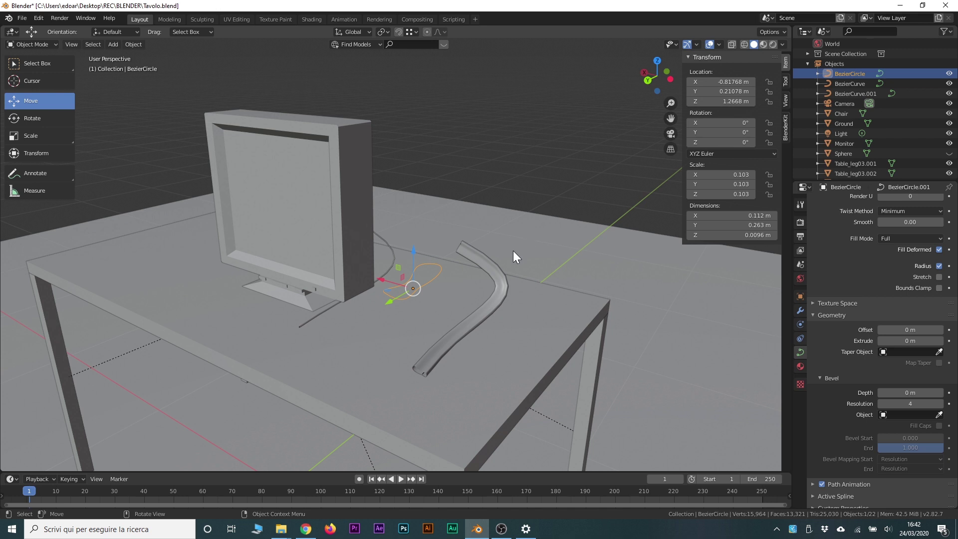
Step: Delete the BezierCircle, removing the BezierCurve.001 tube, and orbit to view the whole desk
key(Delete)
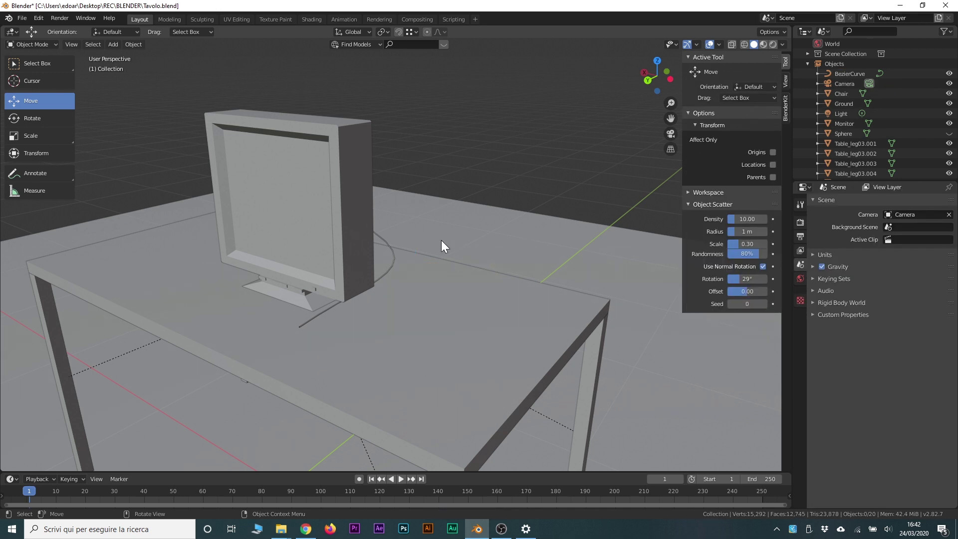
scroll(441, 240, down, 5)
scroll(432, 243, up, 2)
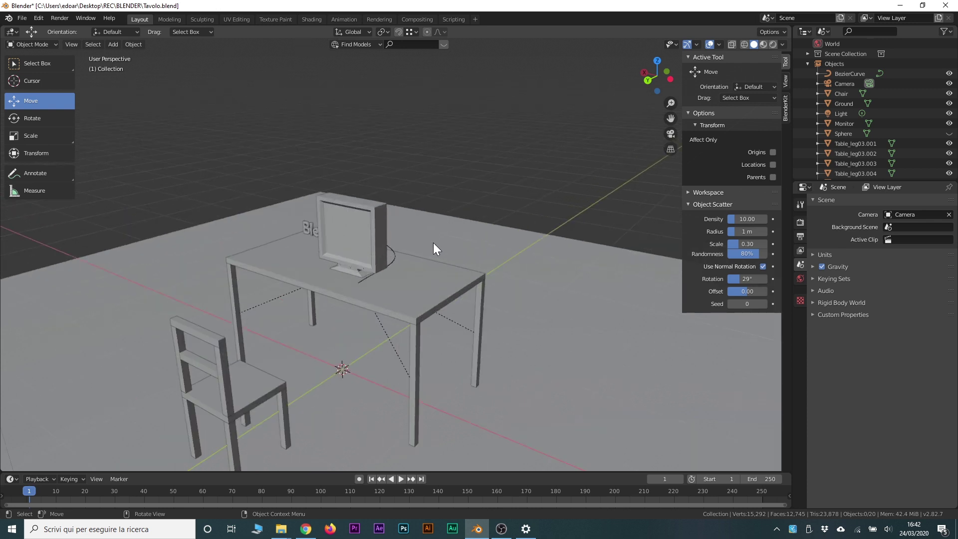
middle_drag(435, 236, 438, 243)
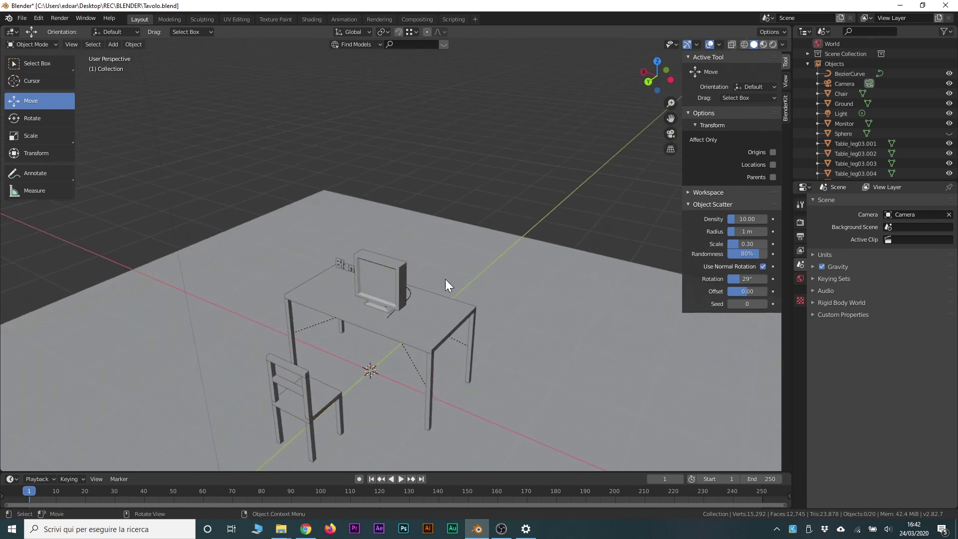
middle_drag(445, 279, 450, 103)
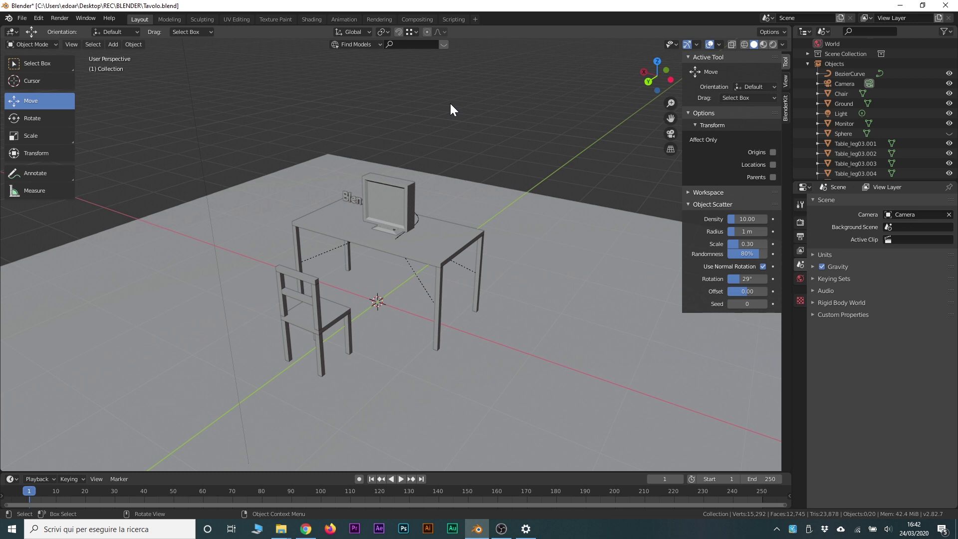
Step: Add Bezier curve BezierCurve.001 and move it to X -7.53 m, away from the desk
key(shift+a)
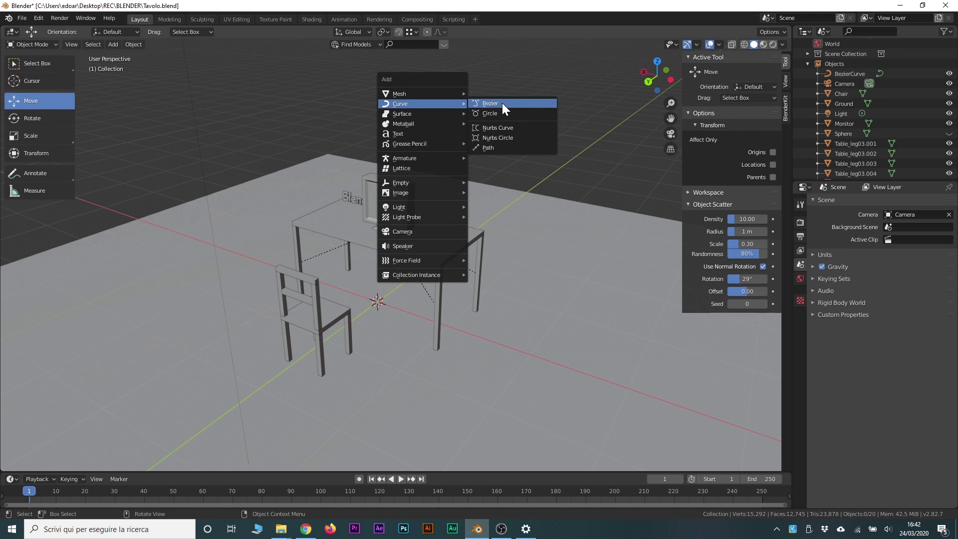
click(502, 103)
scroll(500, 248, down, 4)
key(g)
key(x)
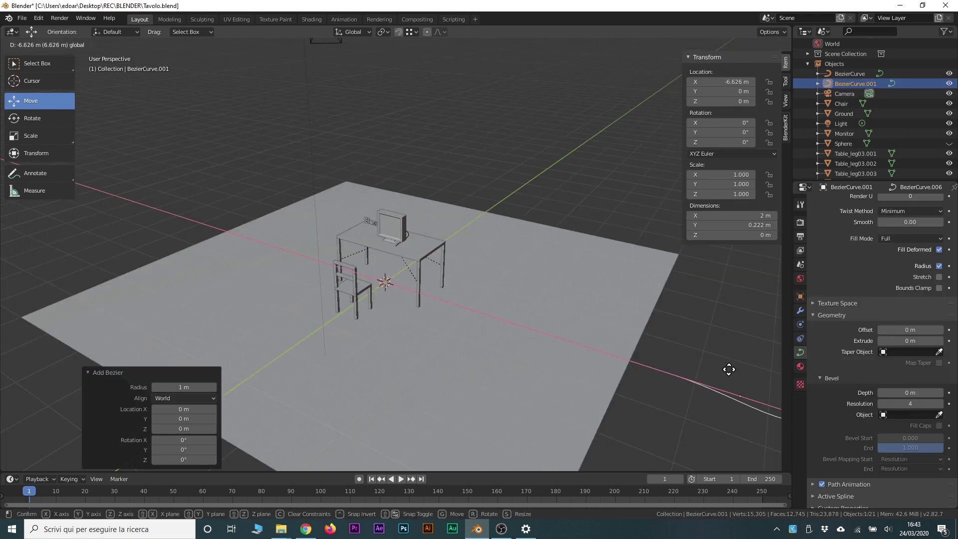
click(8, 380)
middle_drag(10, 380, 449, 260)
scroll(456, 263, up, 5)
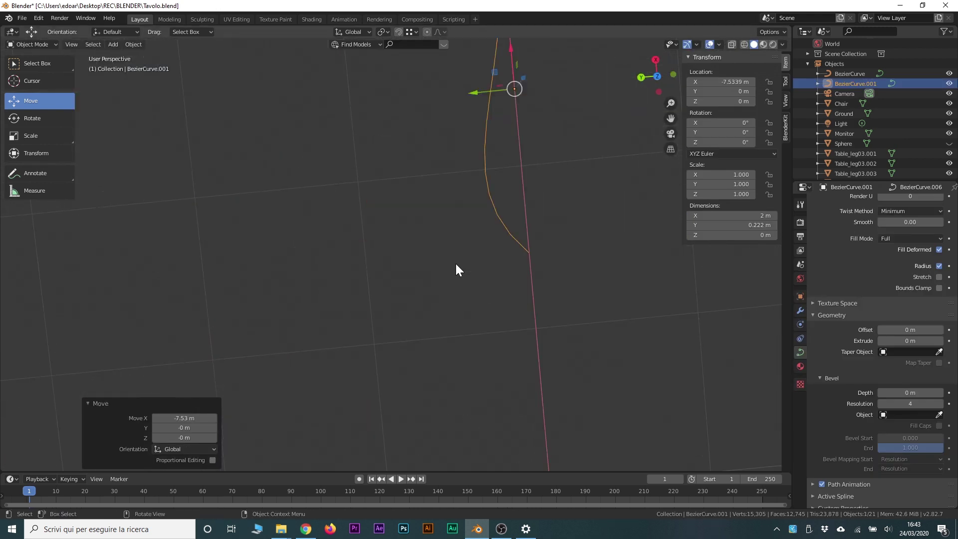
mouse_move(530, 234)
middle_down()
mouse_move(498, 236)
mouse_move(528, 226)
mouse_move(458, 204)
middle_up()
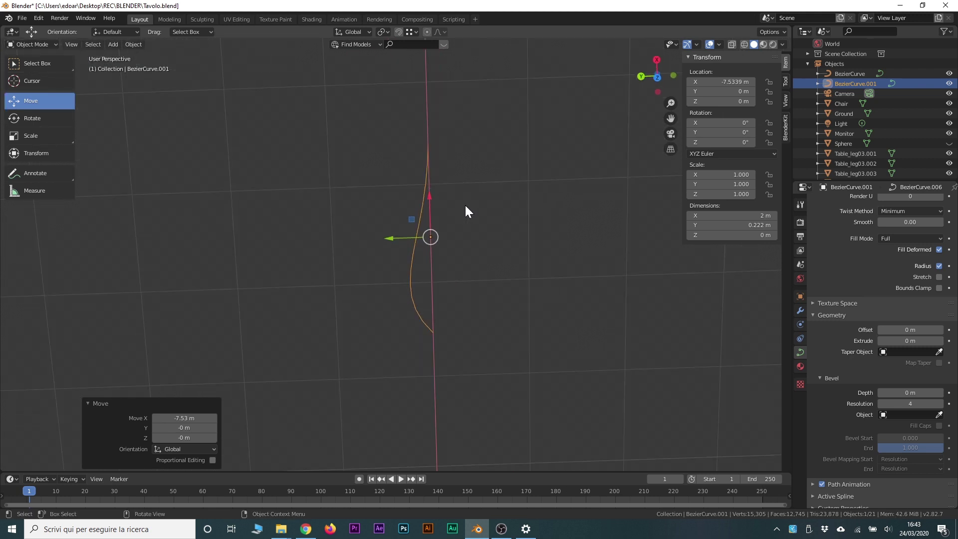
Step: In Edit Mode, move the curve's two end points to new positions
key(Tab)
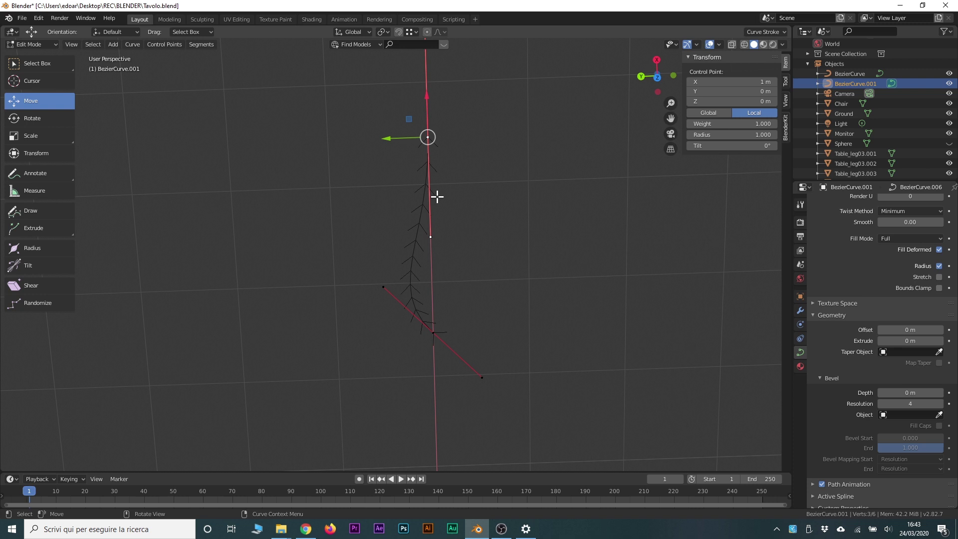
key(g)
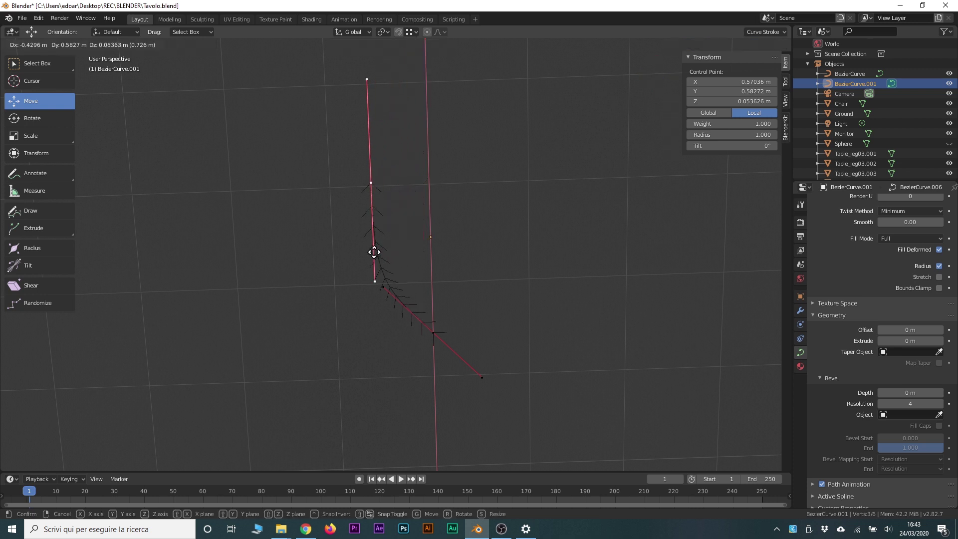
click(391, 252)
click(432, 334)
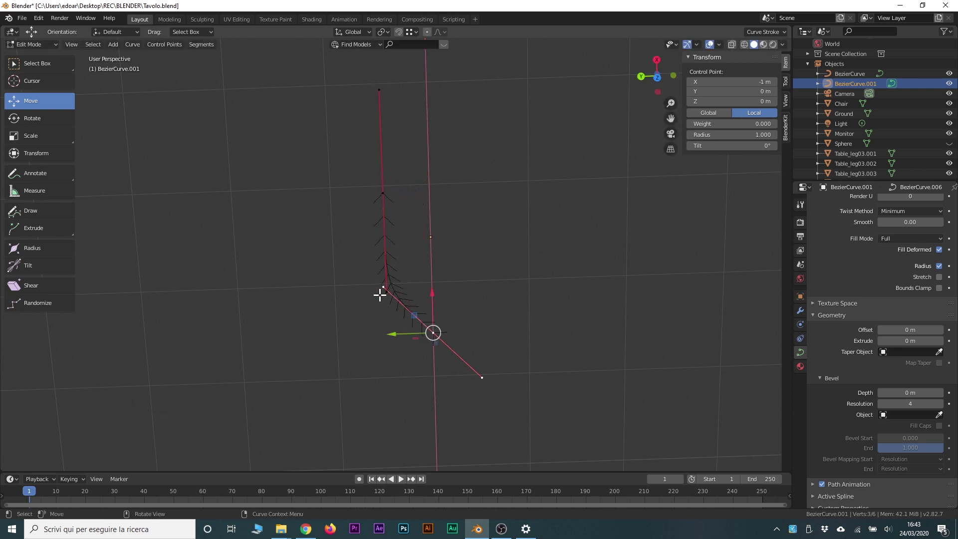
drag(382, 292, 387, 323)
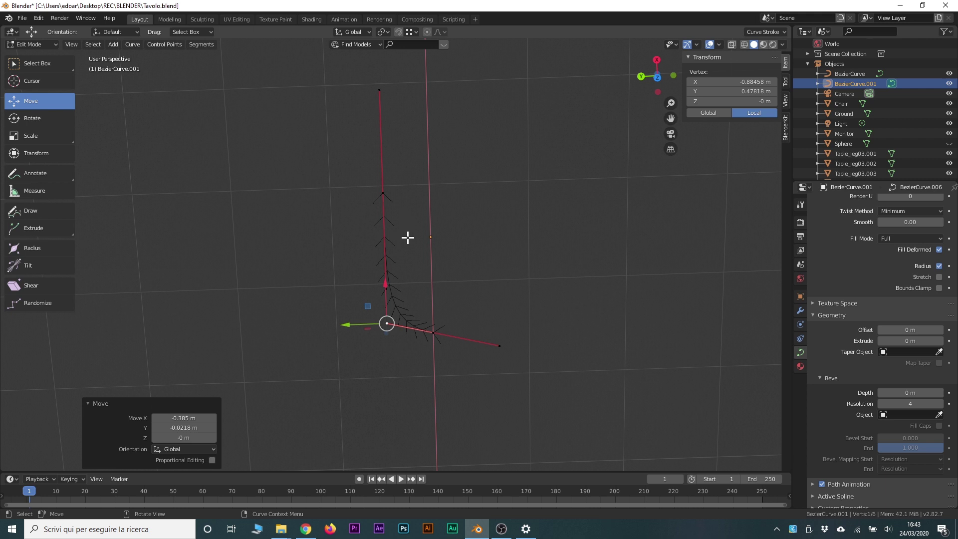
Step: Subdivide the curve to add extra control points
right_click(382, 195)
click(384, 194)
click(433, 332)
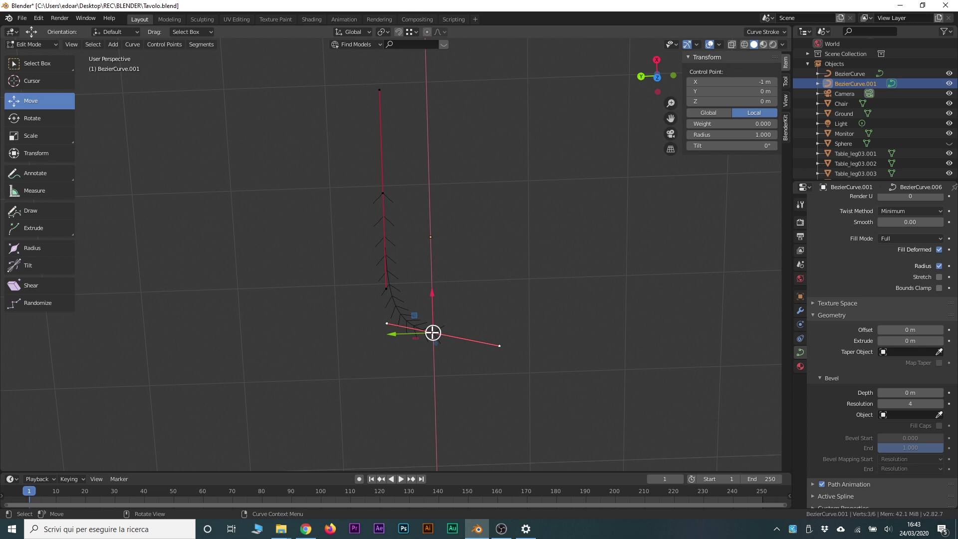
Step: Convert the curve to a Poly spline and reposition its selected point
right_click(432, 332)
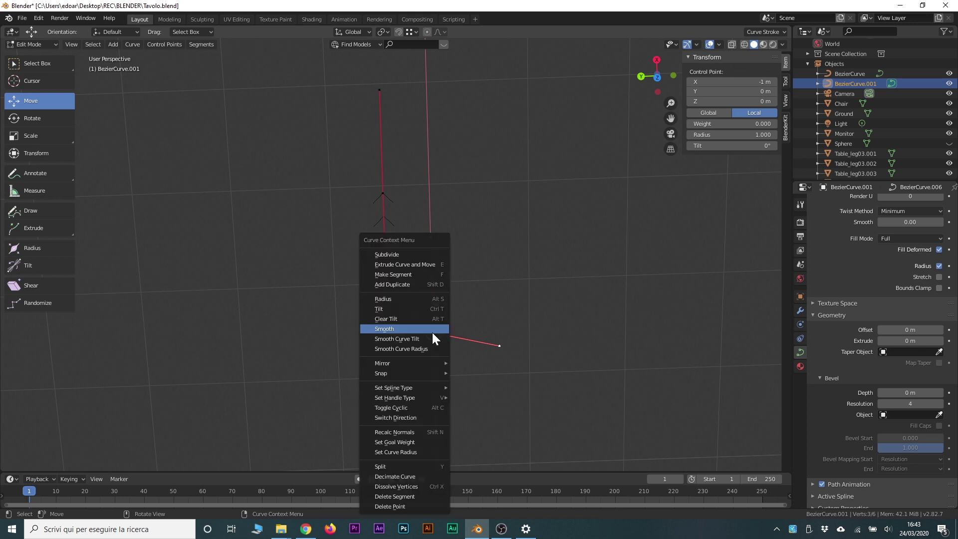
mouse_move(304, 244)
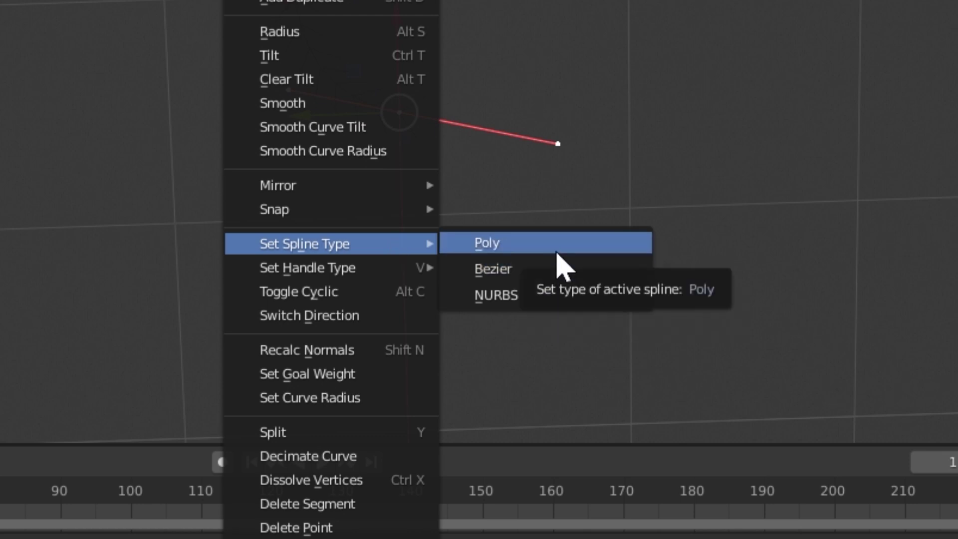
click(557, 253)
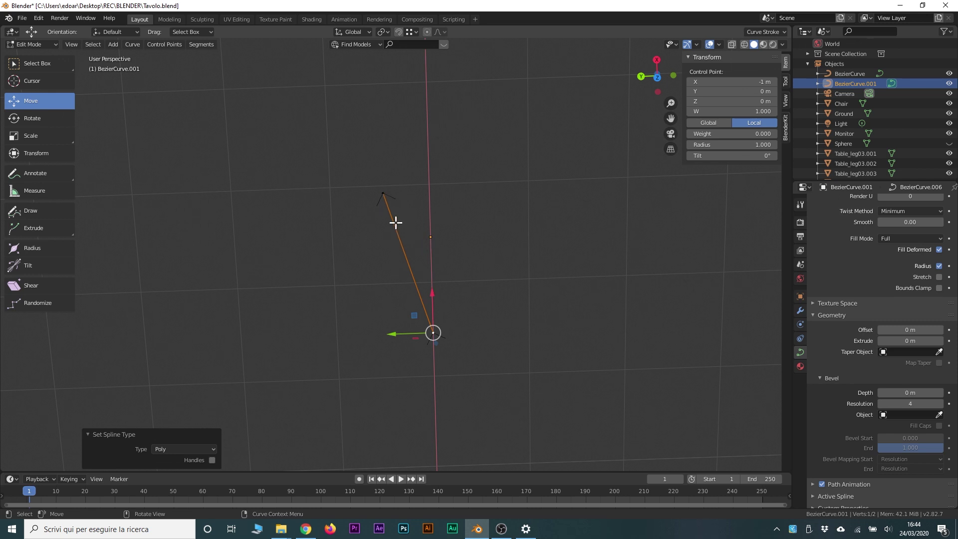
key(g)
key(shift+z)
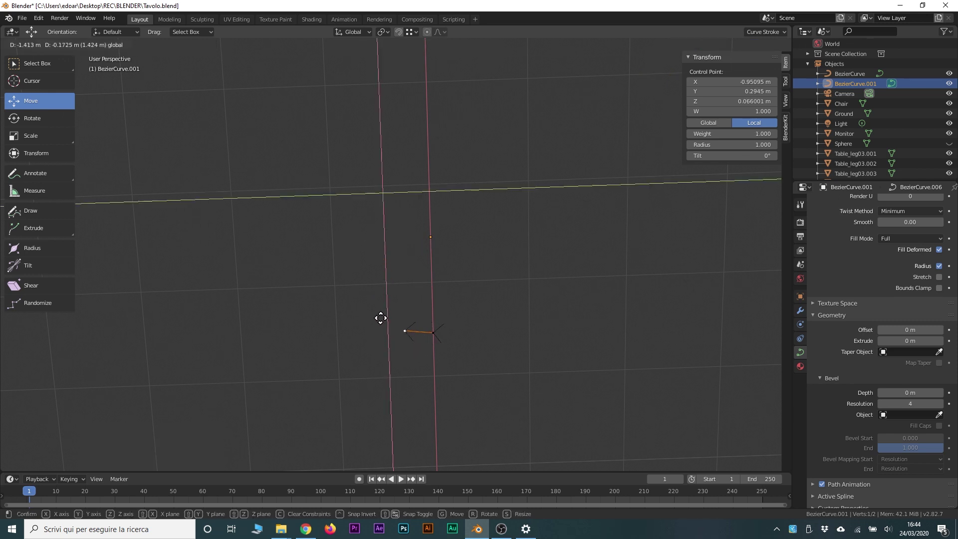
click(373, 296)
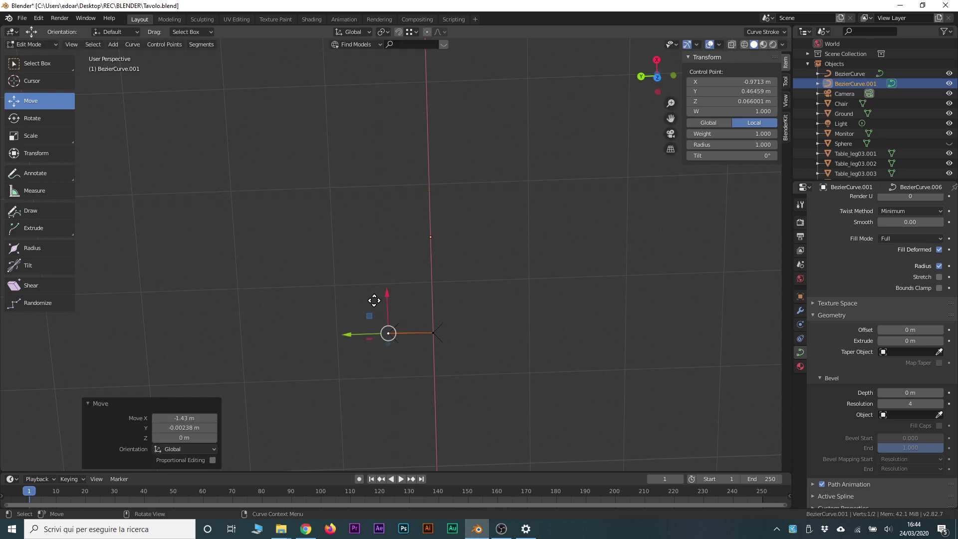
Step: Extrude two new points from the end to extend the profile upward
key(e)
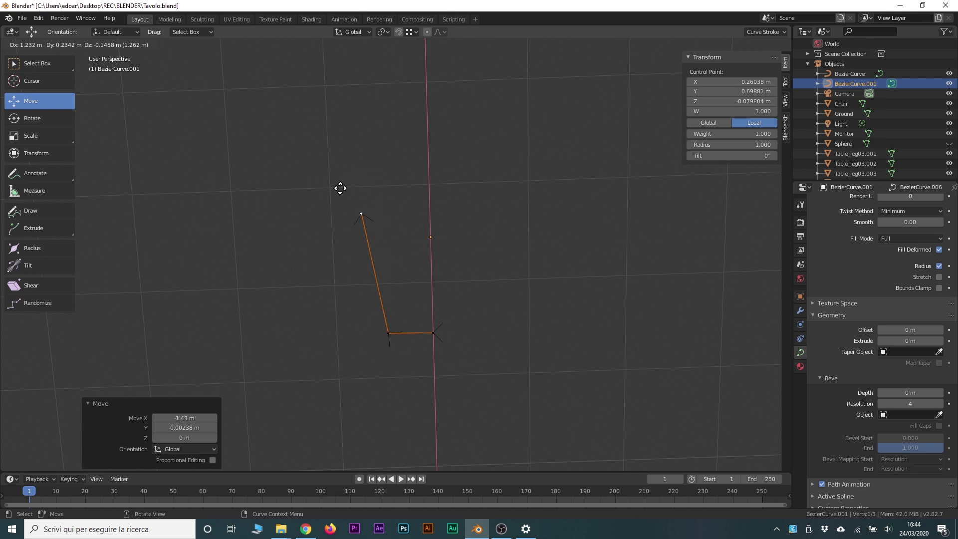
click(358, 280)
key(e)
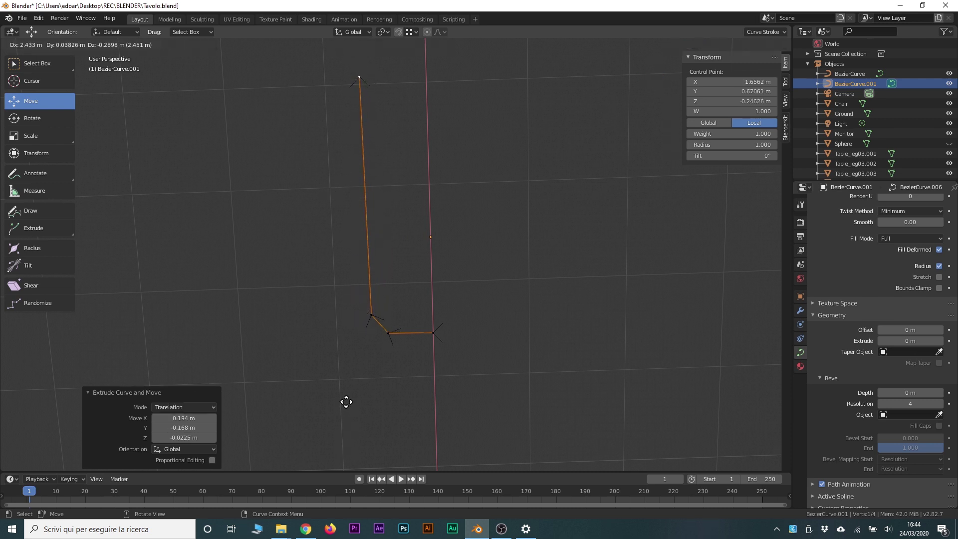
click(424, 143)
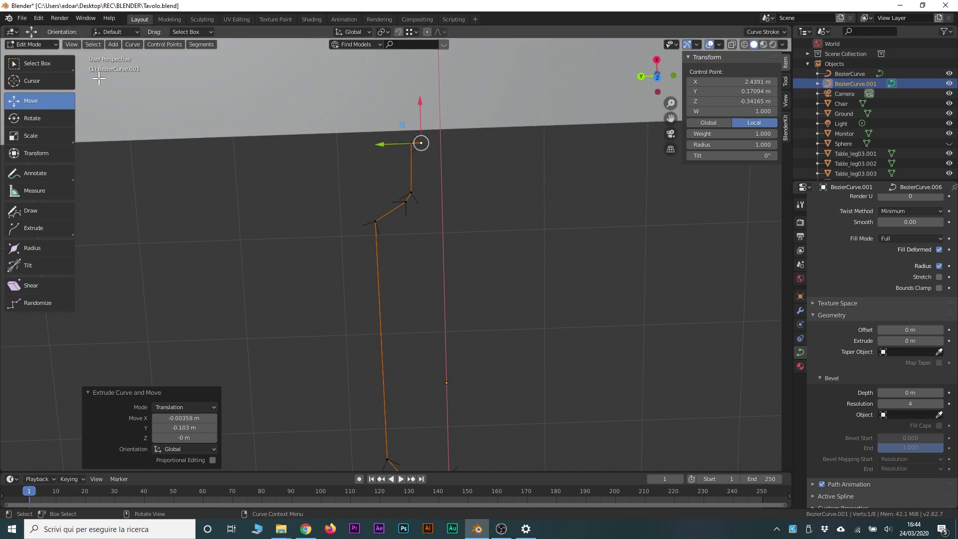
Step: Shift the top points along Y and the bottom point within the YZ plane to shape the half-bottle
click(359, 165)
drag(379, 142, 443, 202)
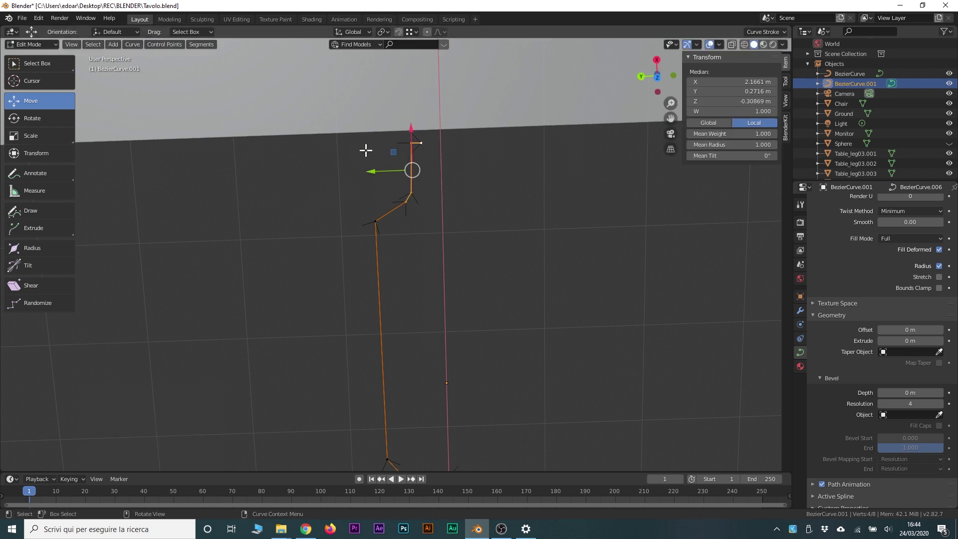
key(g)
key(y)
click(387, 221)
key(g)
key(y)
click(398, 441)
key(g)
key(shift+x)
click(381, 429)
Step: Return to Object Mode with the 3.44 m profile and show its modifier settings
key(Tab)
middle_drag(512, 265, 586, 298)
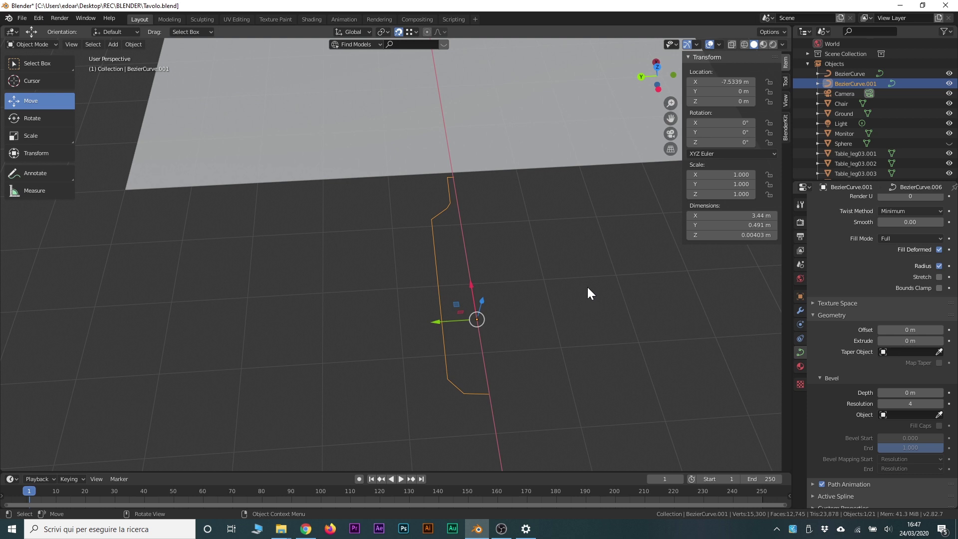
click(801, 310)
Step: Add a Screw modifier to BezierCurve.001 with its axis set to X, spinning 360°
click(839, 201)
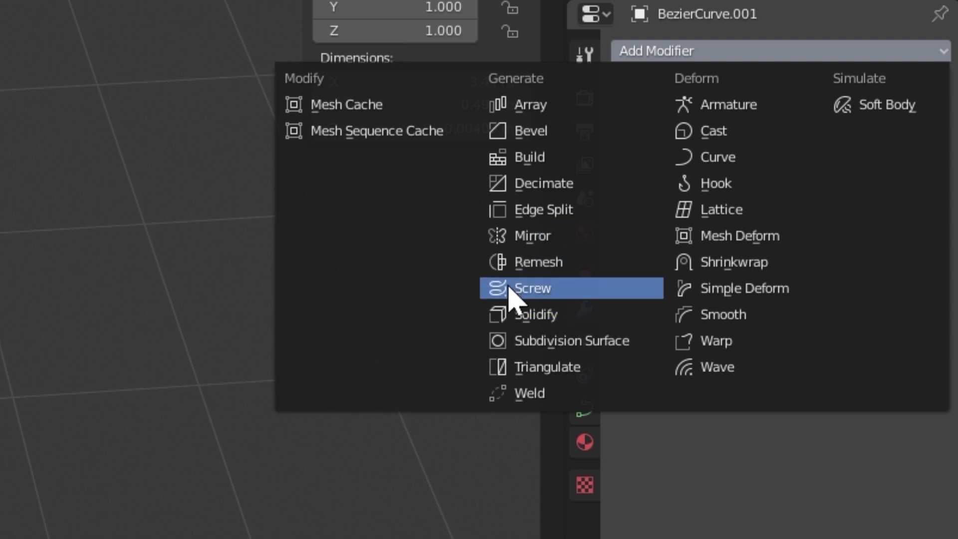
click(526, 294)
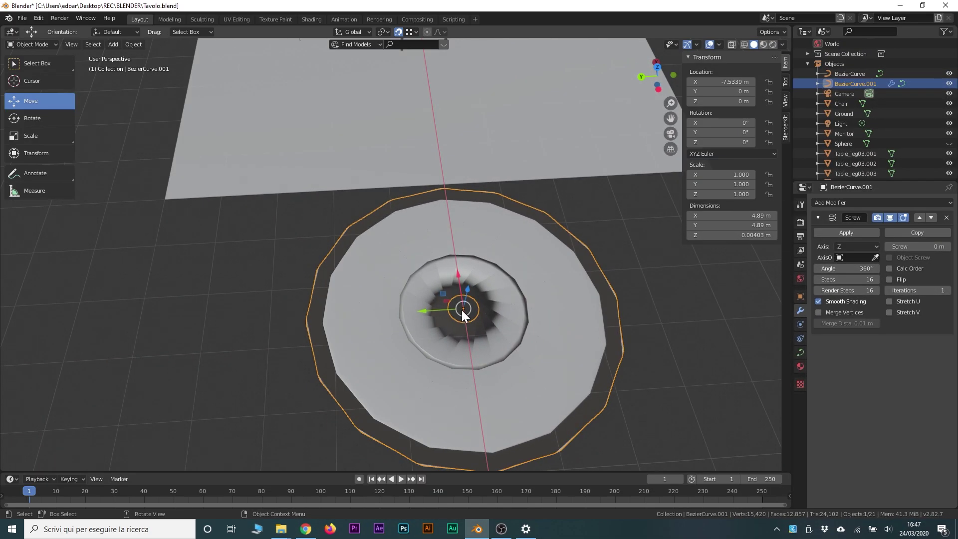
mouse_move(522, 330)
middle_down()
mouse_move(549, 273)
mouse_move(519, 326)
middle_up()
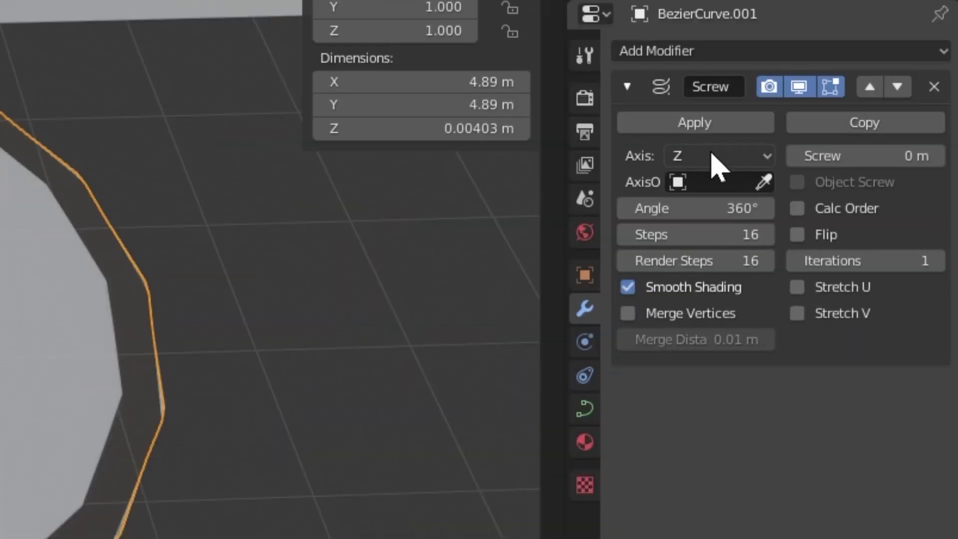
click(715, 159)
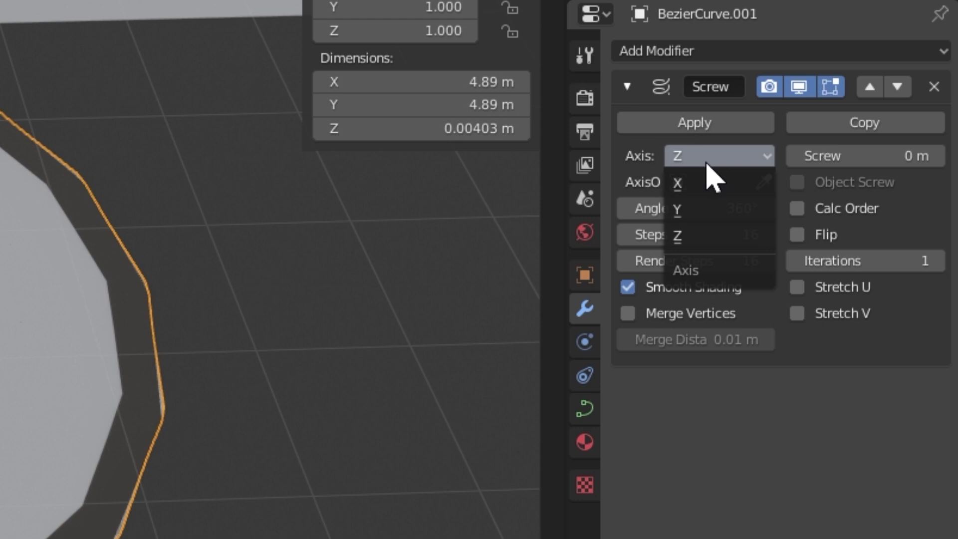
click(705, 183)
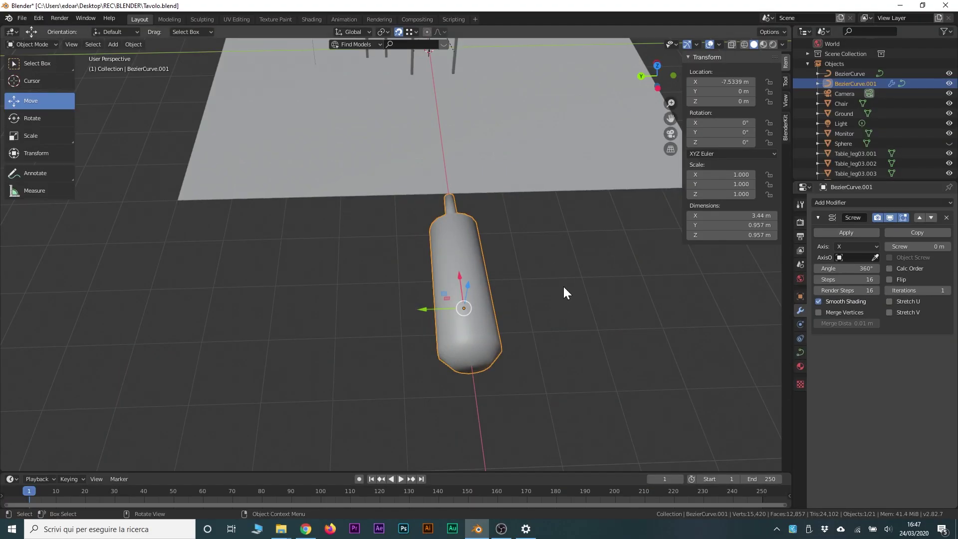
mouse_move(564, 296)
middle_down()
mouse_move(642, 268)
mouse_move(679, 233)
mouse_move(628, 224)
mouse_move(489, 252)
mouse_move(453, 286)
mouse_move(522, 298)
mouse_move(541, 317)
mouse_move(536, 194)
mouse_move(596, 269)
middle_up()
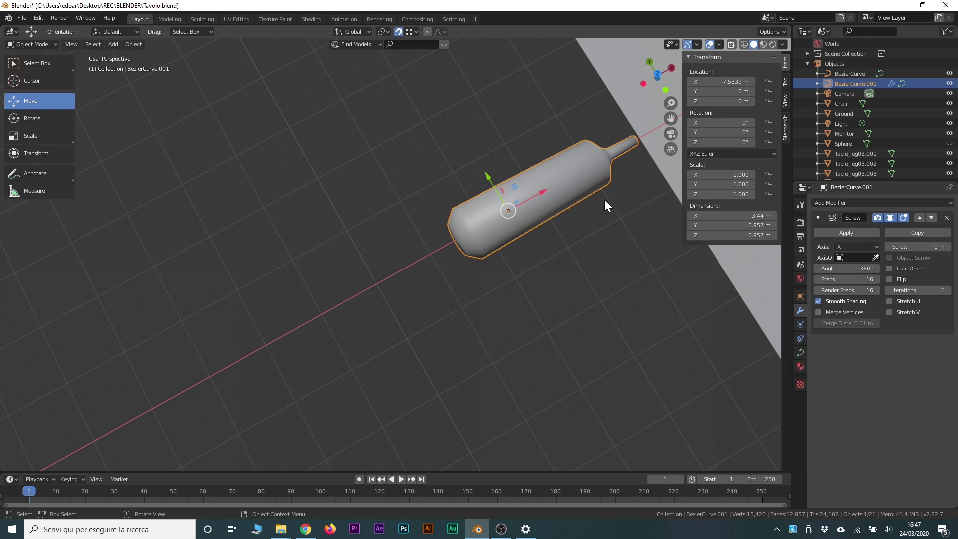
Step: Nudge the bottle's shoulder control point to refine its shape
key(Tab)
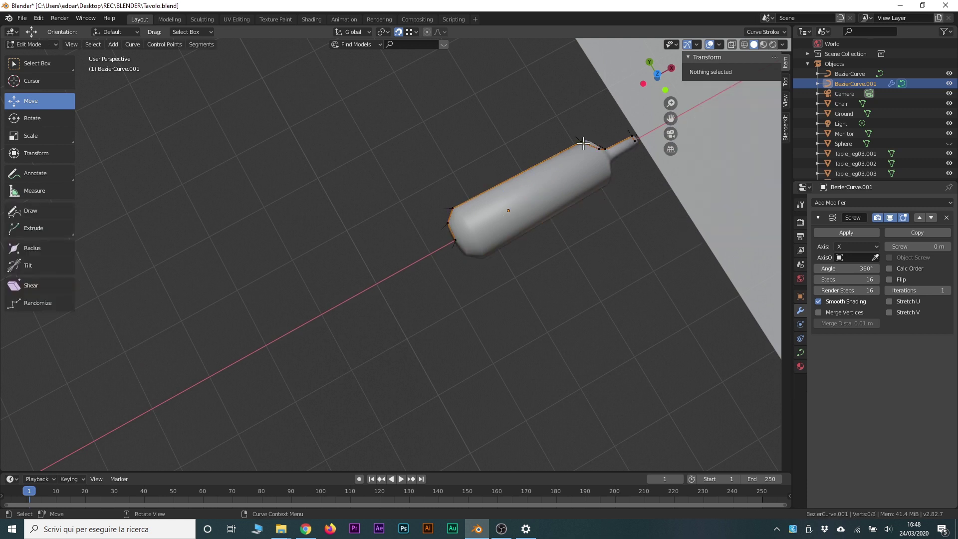
click(582, 142)
drag(614, 123, 596, 127)
key(Tab)
mouse_move(559, 289)
middle_down()
mouse_move(712, 233)
mouse_move(402, 253)
mouse_move(462, 262)
middle_up()
Step: Rotate the bottle -90° about Y, scale it down and move it onto the desk
key(r)
key(y)
key(minus)
key(9)
key(0)
key(Return)
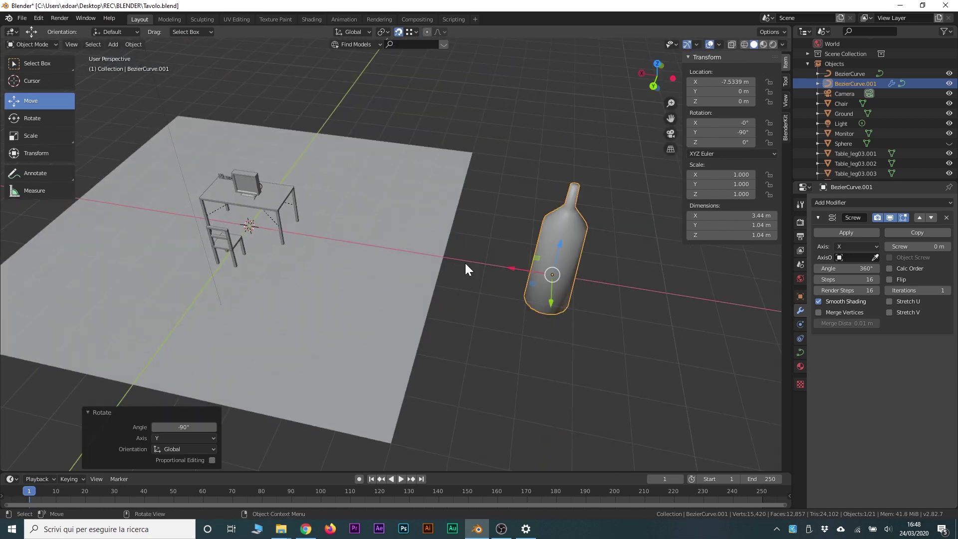
key(s)
scroll(395, 266, up, 5)
key(g)
click(394, 266)
Step: Shrink the bottle to a final scale of 0.111 beside the monitor
key(s)
click(469, 263)
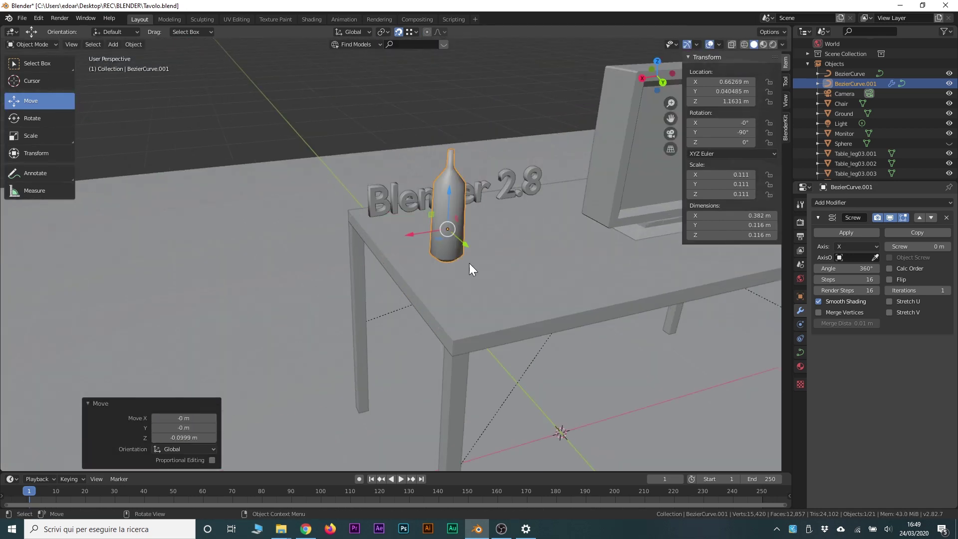
scroll(315, 212, down, 5)
middle_drag(316, 213, 355, 166)
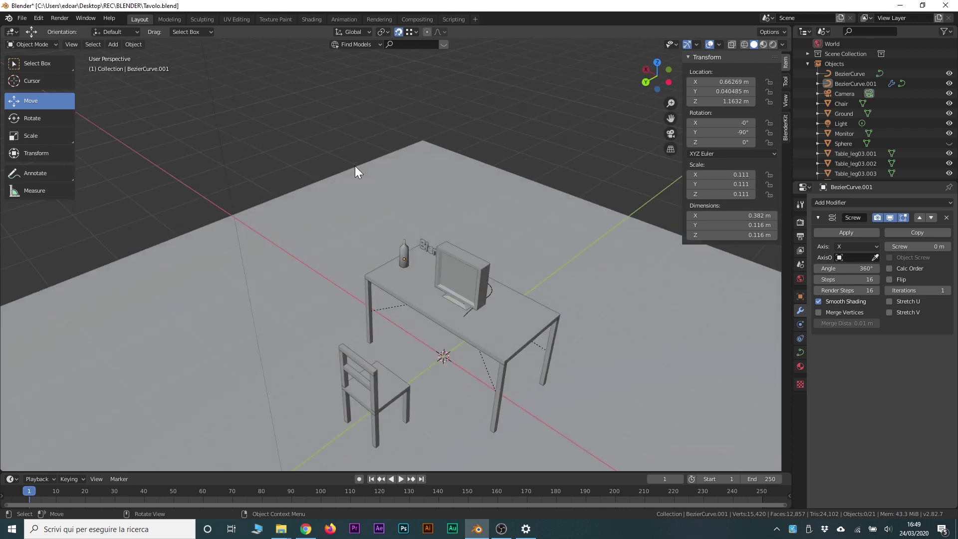
middle_drag(355, 166, 337, 210)
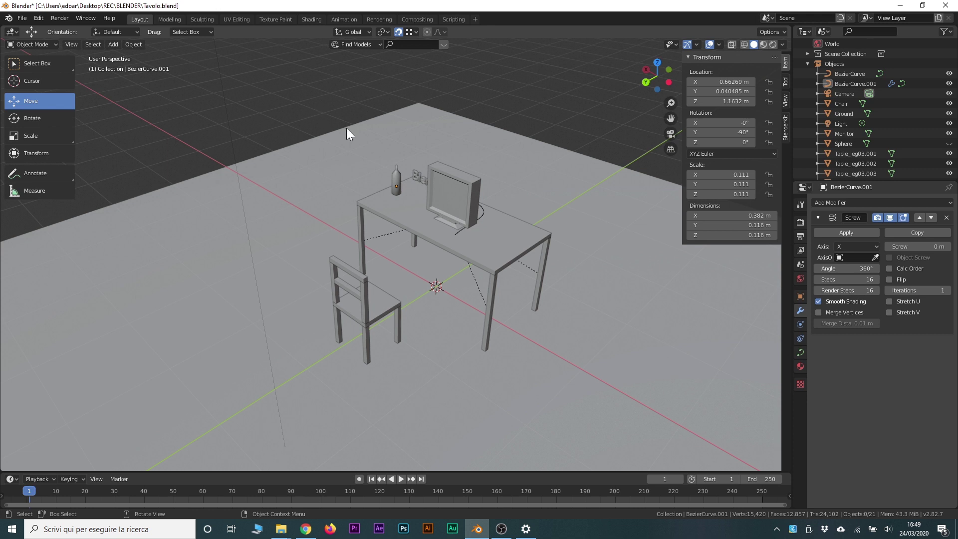
Step: Add a new Bezier curve raised about 1.71 m along Z
key(shift+a)
click(381, 131)
mouse_move(406, 199)
middle_down()
mouse_move(425, 178)
mouse_move(432, 202)
middle_up()
key(g)
key(z)
click(424, 178)
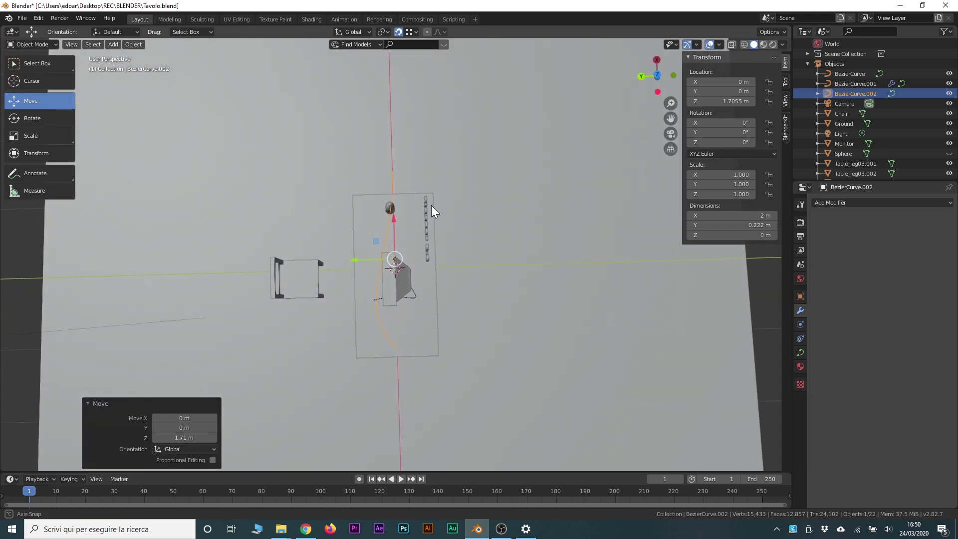
Step: In Edit Mode, move a curve handle to lie nearly horizontal, cancelling a stray point move
key(Tab)
click(351, 305)
key(g)
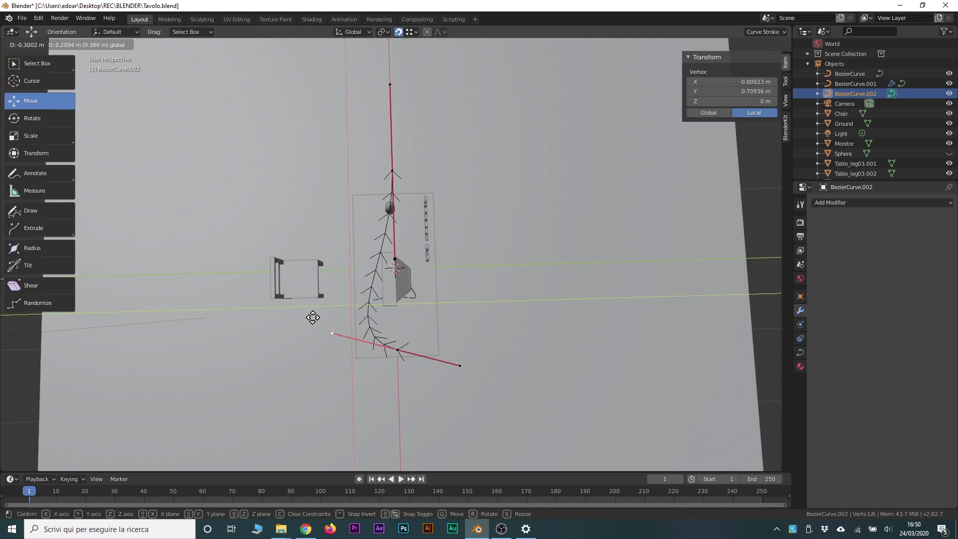
click(322, 326)
key(g)
click(254, 354)
click(393, 170)
mouse_move(393, 170)
mouse_down()
mouse_move(333, 194)
mouse_move(343, 61)
mouse_up()
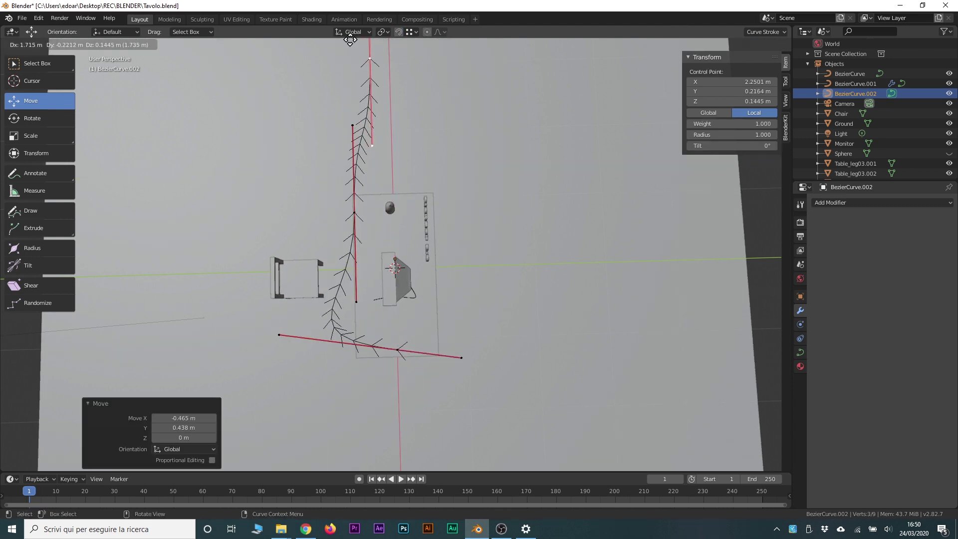
key(Escape)
key(ctrl+z)
key(ctrl+z)
Step: Subdivide the curve into a 3.12 m by 0.846 m vase-profile arc
click(393, 172)
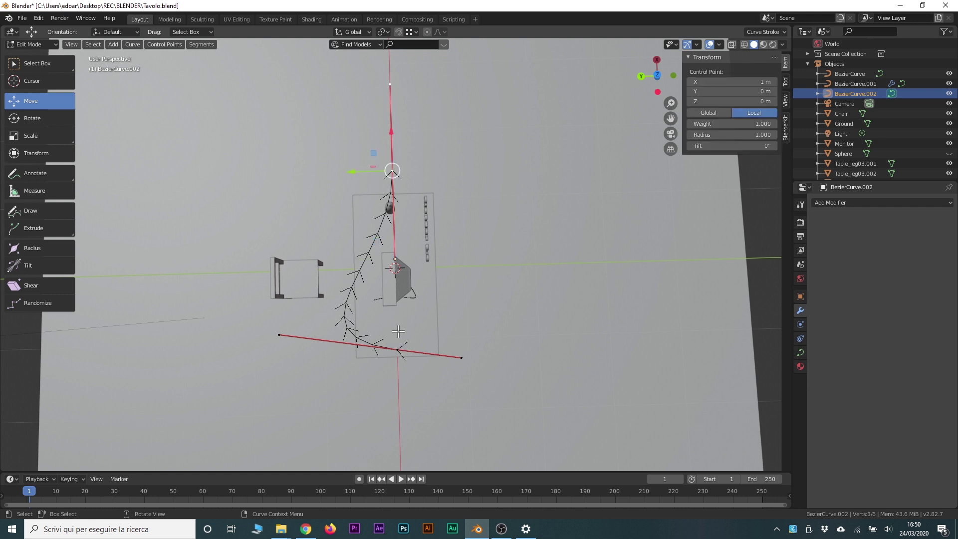
right_click(399, 349)
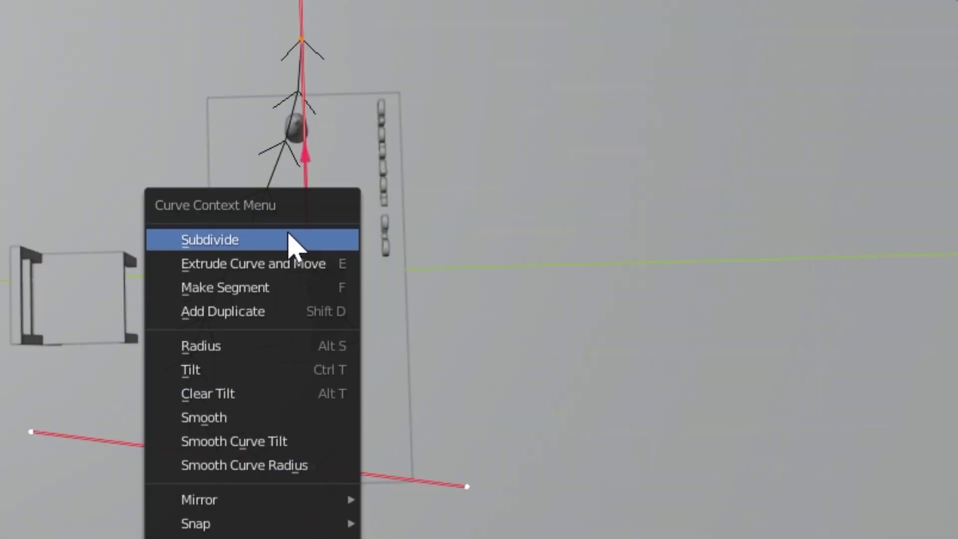
click(289, 241)
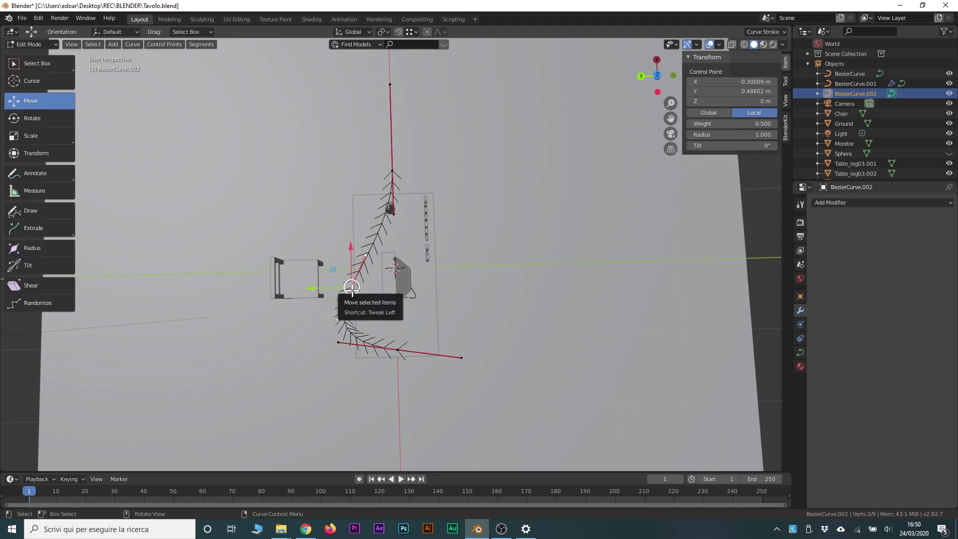
key(ctrl+z)
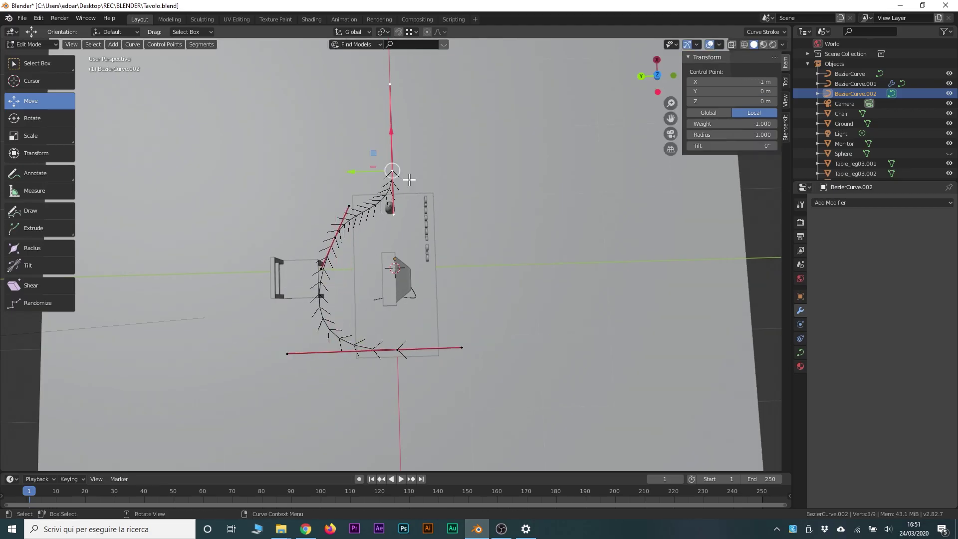
key(ctrl+shift+z)
key(ctrl+shift+z)
scroll(492, 215, down, 1)
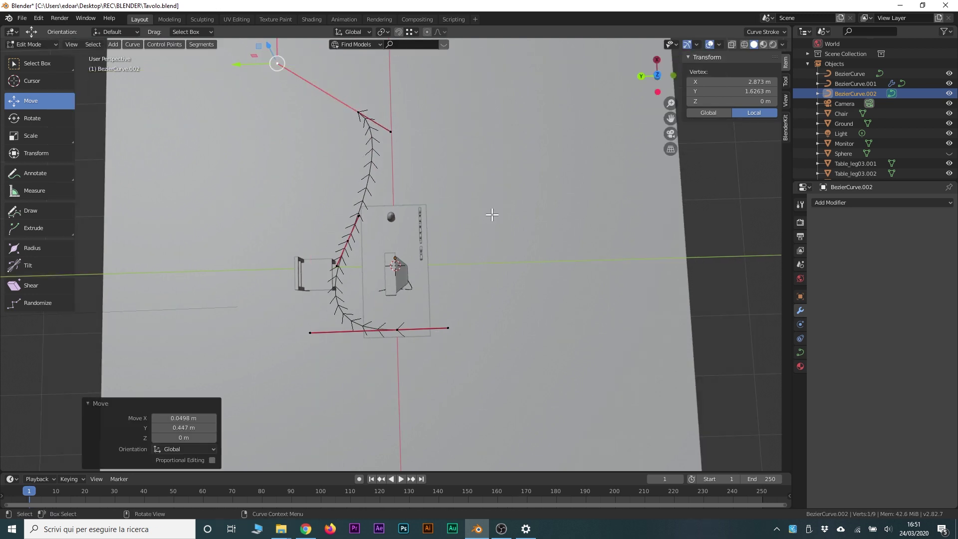
key(Tab)
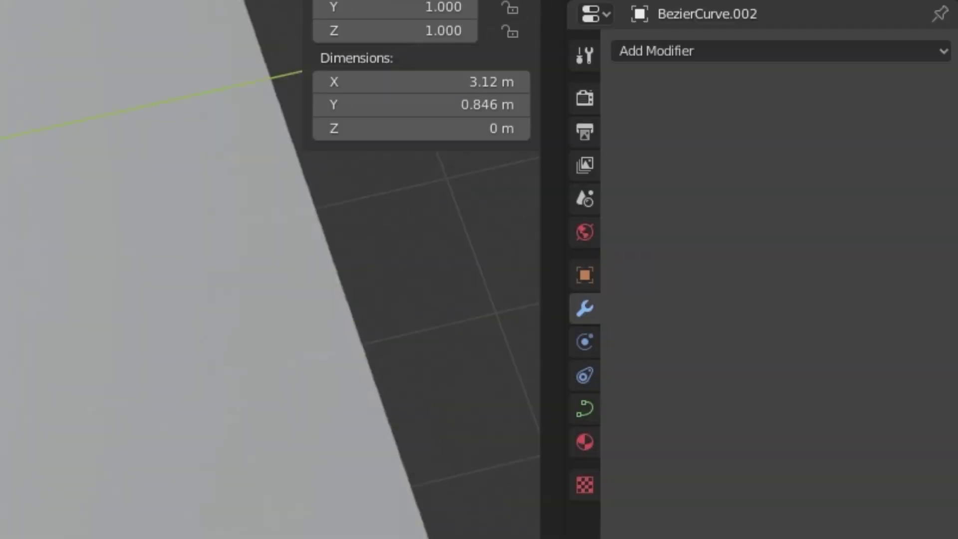
Step: Add a Screw modifier to BezierCurve.002 with the spin axis set to X
click(875, 204)
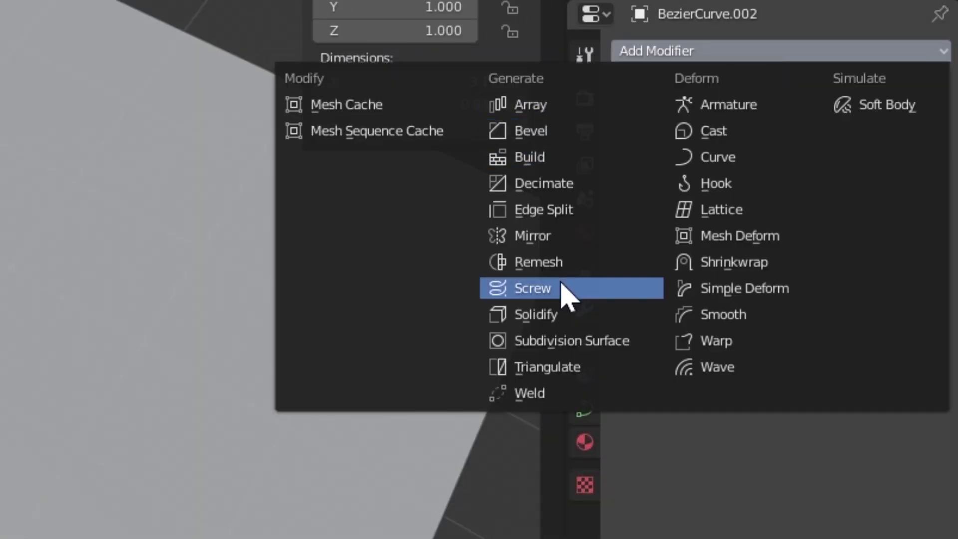
click(563, 289)
click(699, 157)
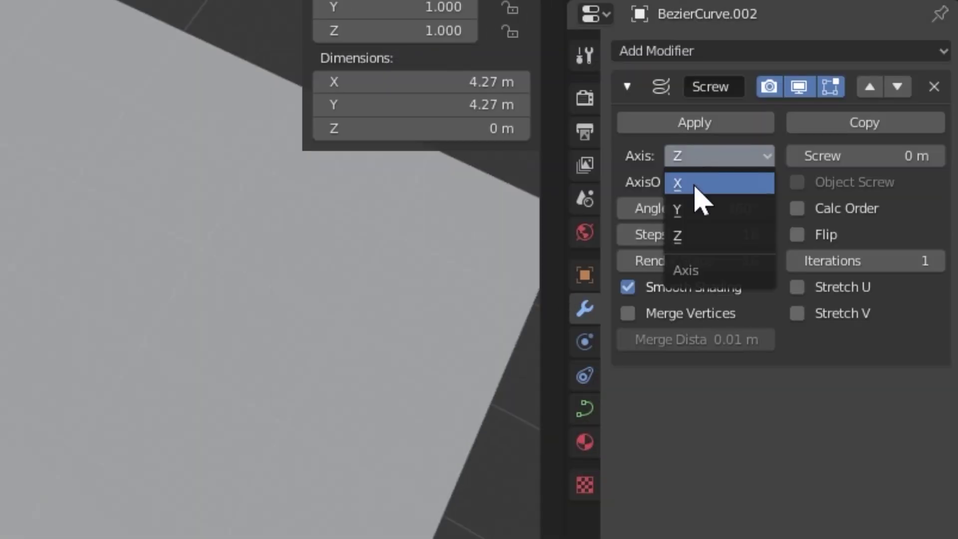
click(696, 187)
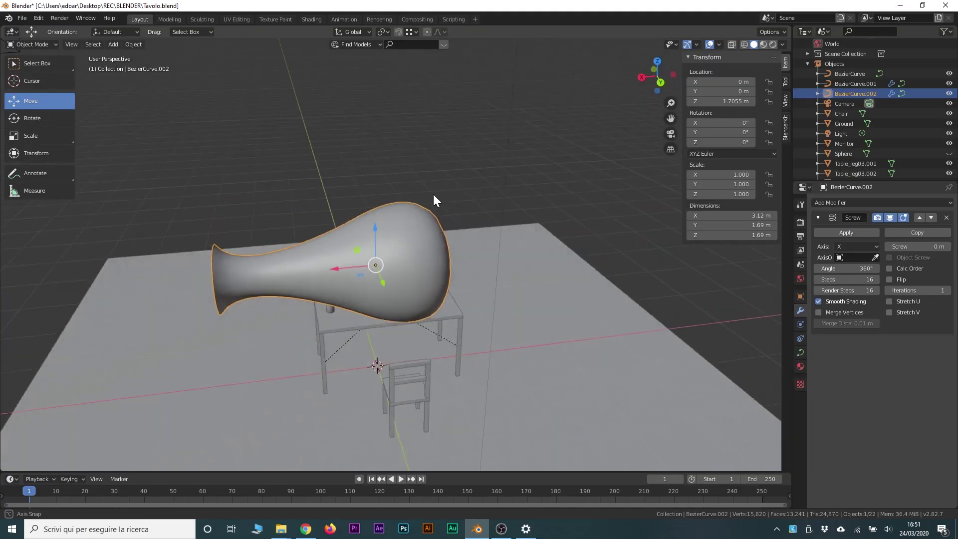
mouse_move(434, 196)
middle_down()
mouse_move(336, 207)
mouse_move(312, 270)
middle_up()
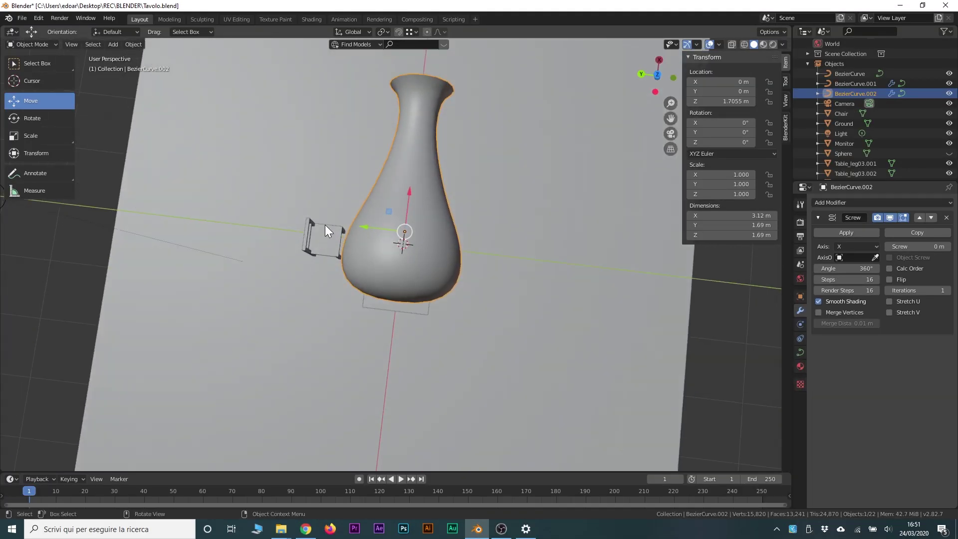
Step: Select control points near the vase top in Edit Mode, then return to Object Mode
key(Tab)
click(366, 93)
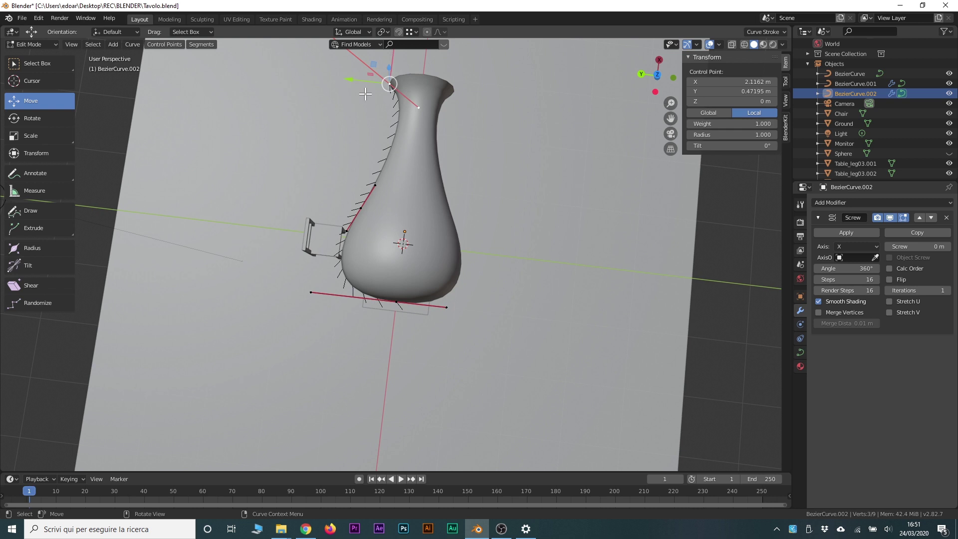
click(361, 208)
key(Tab)
mouse_move(360, 208)
middle_down()
mouse_move(360, 134)
mouse_move(465, 238)
middle_up()
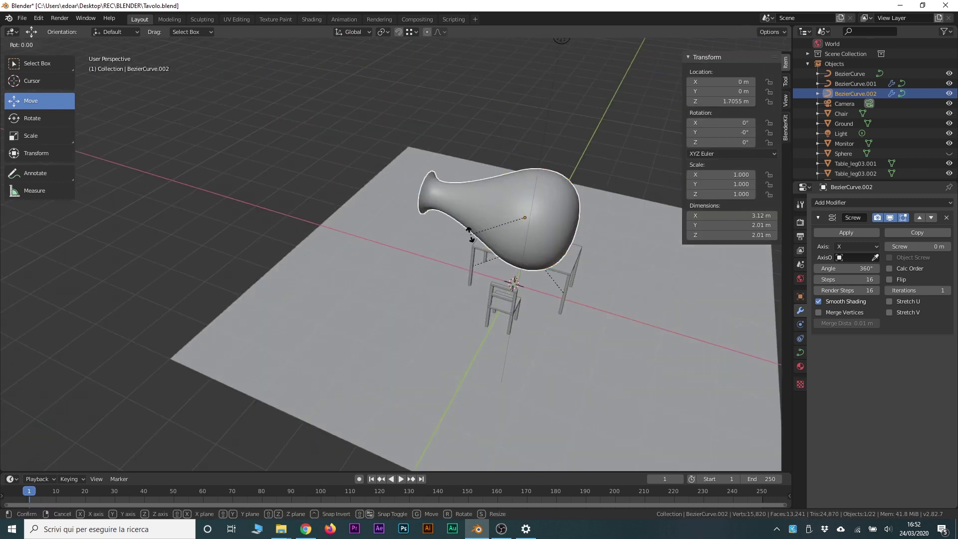
Step: Rotate the vase -90° on Y, scale it to 0.086 and slide it 0.216 m beside the bottle
text(ry-90)
key(Return)
key(s)
key(g)
key(x)
click(444, 324)
scroll(444, 324, up, 5)
key(s)
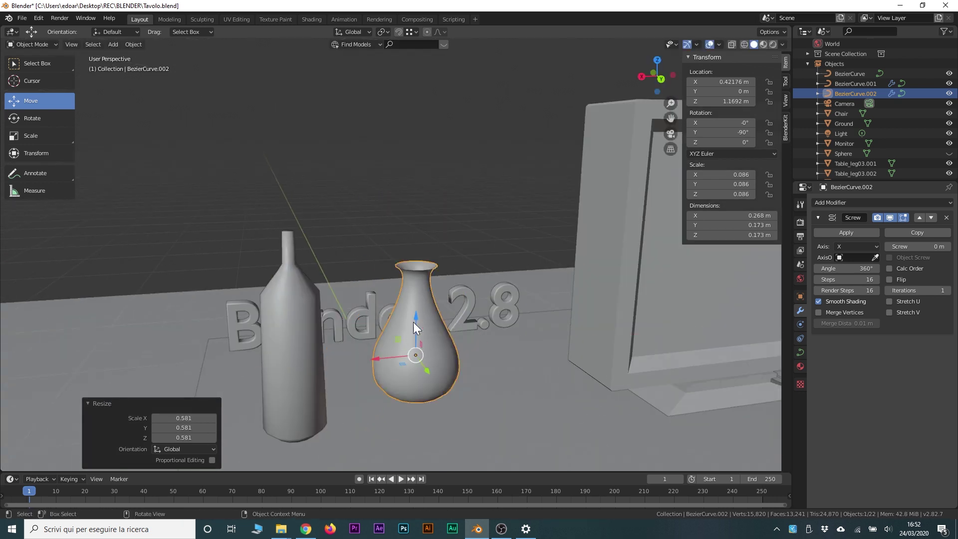
key(g)
key(y)
click(401, 214)
middle_drag(401, 215, 422, 322)
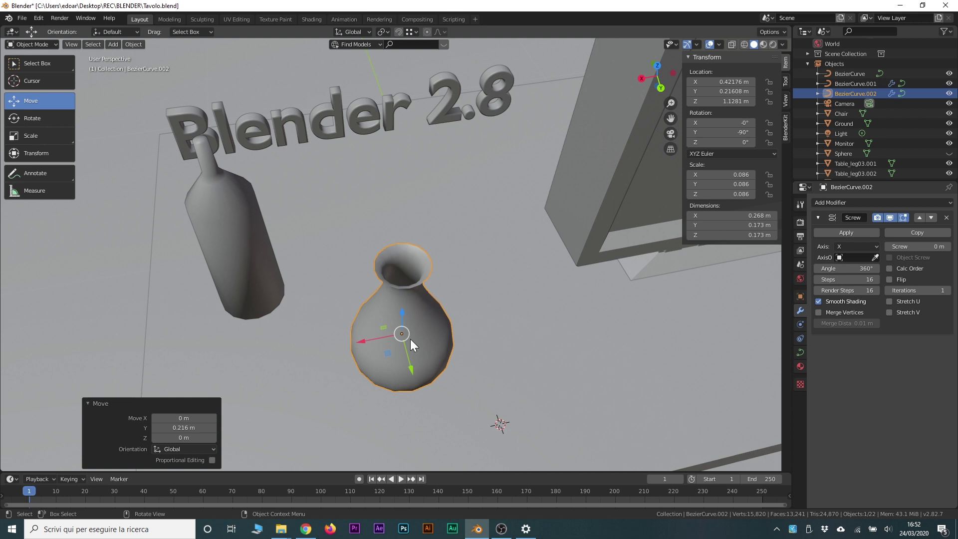
Step: Orbit and zoom to inspect the vase opening, bottle and Blender 2.8 text
mouse_move(412, 292)
middle_down()
mouse_move(421, 249)
mouse_move(409, 323)
mouse_move(438, 328)
mouse_move(429, 335)
mouse_move(446, 276)
middle_up()
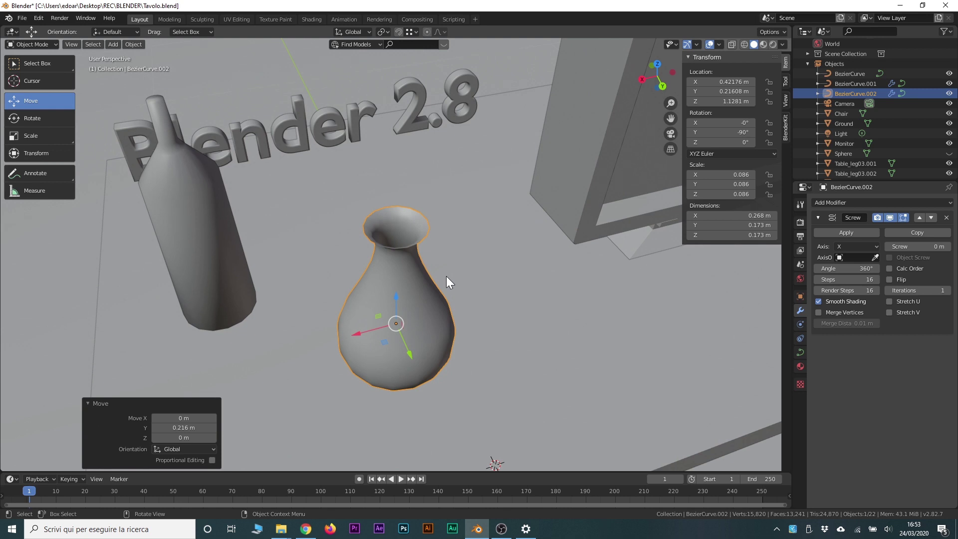
scroll(446, 276, up, 1)
scroll(417, 286, up, 2)
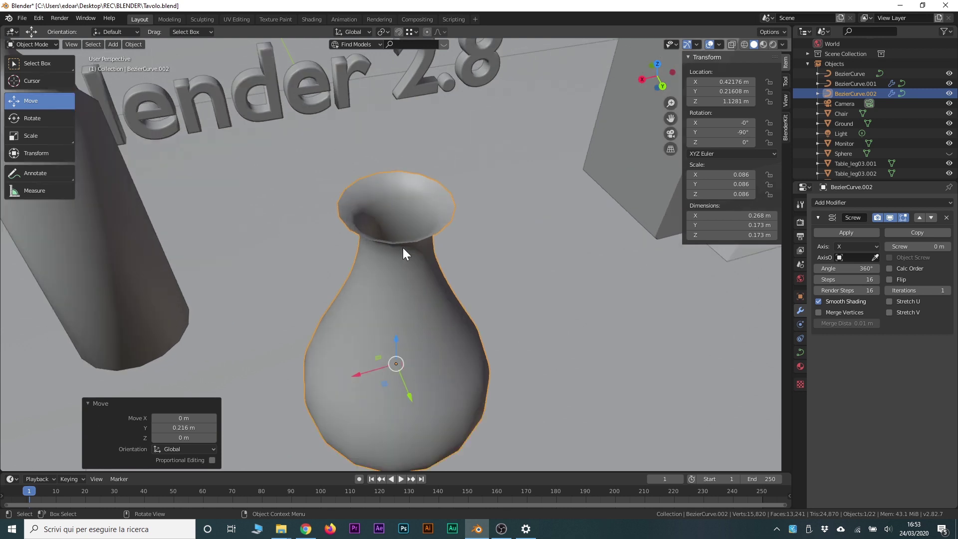
mouse_move(340, 212)
middle_down()
mouse_move(385, 232)
mouse_move(392, 205)
mouse_move(377, 279)
mouse_move(400, 184)
middle_up()
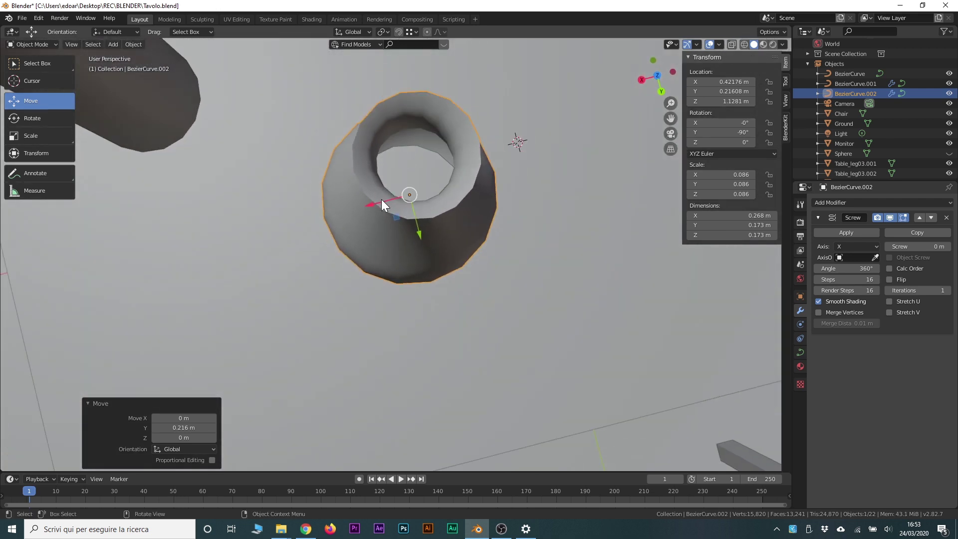
scroll(384, 197, down, 5)
middle_drag(395, 281, 450, 101)
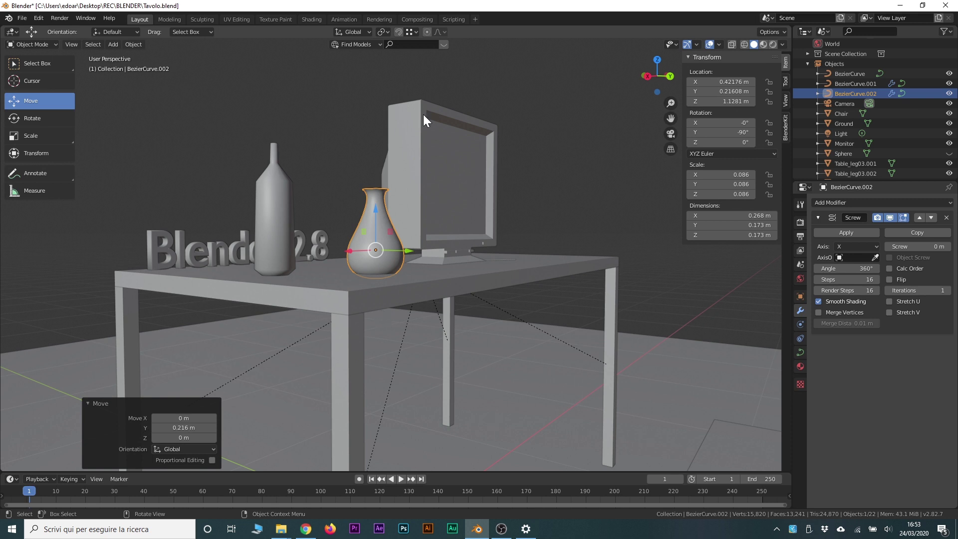
middle_drag(314, 323, 392, 286)
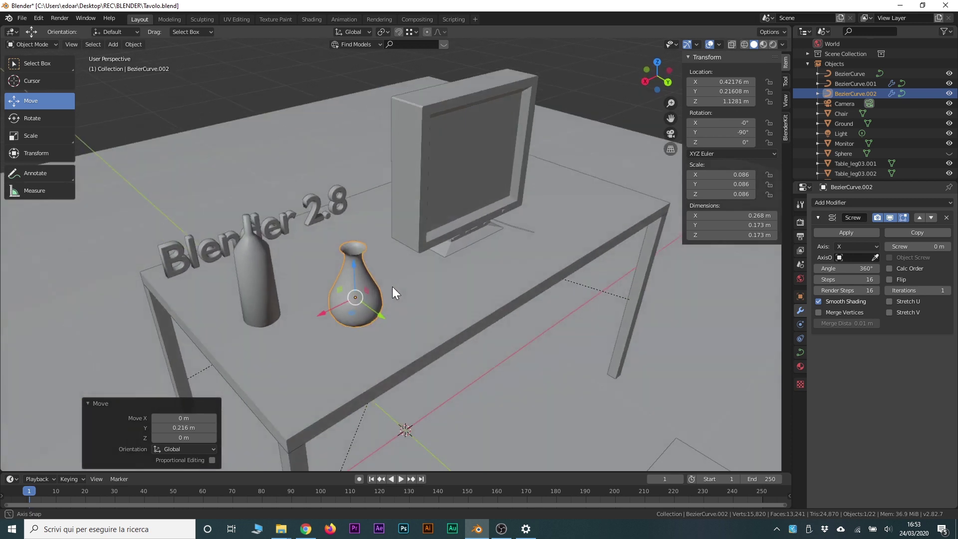
scroll(375, 321, up, 3)
mouse_move(375, 319)
shift+middle_down()
mouse_move(514, 227)
mouse_move(477, 266)
mouse_move(483, 171)
shift+middle_up()
scroll(540, 247, up, 4)
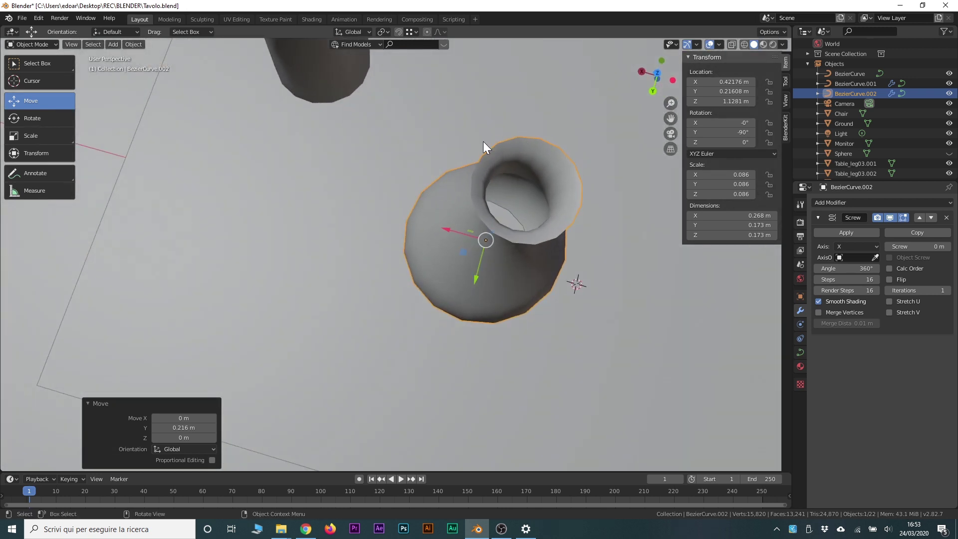
middle_drag(513, 240, 544, 252)
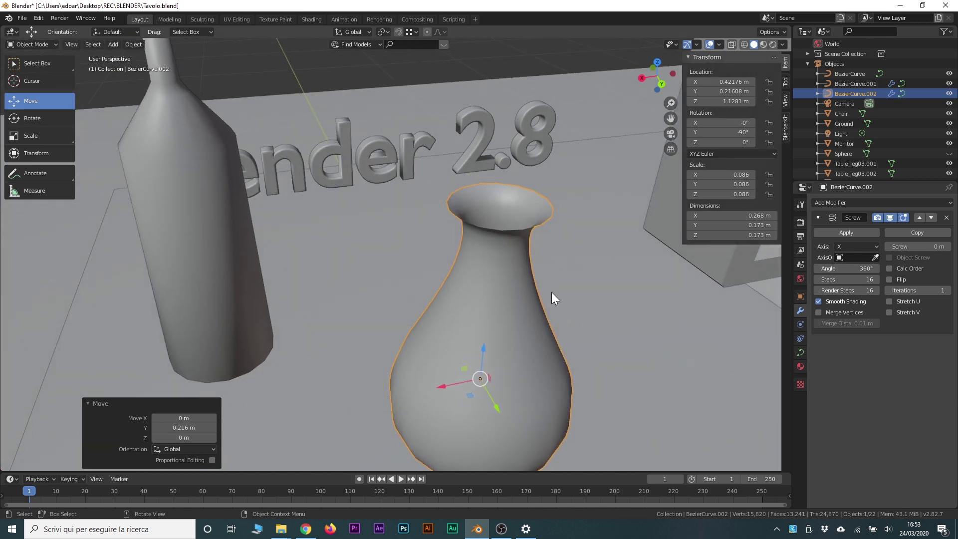
scroll(471, 255, down, 3)
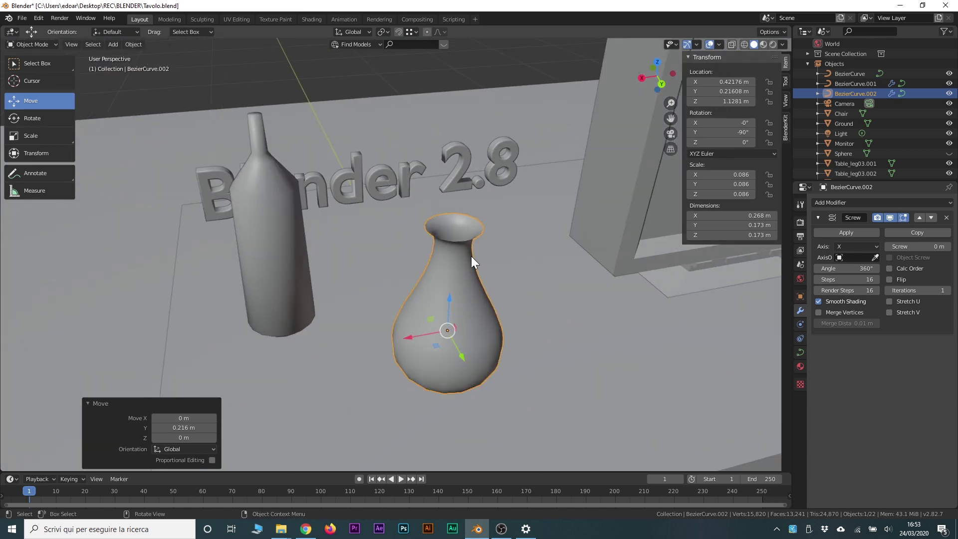